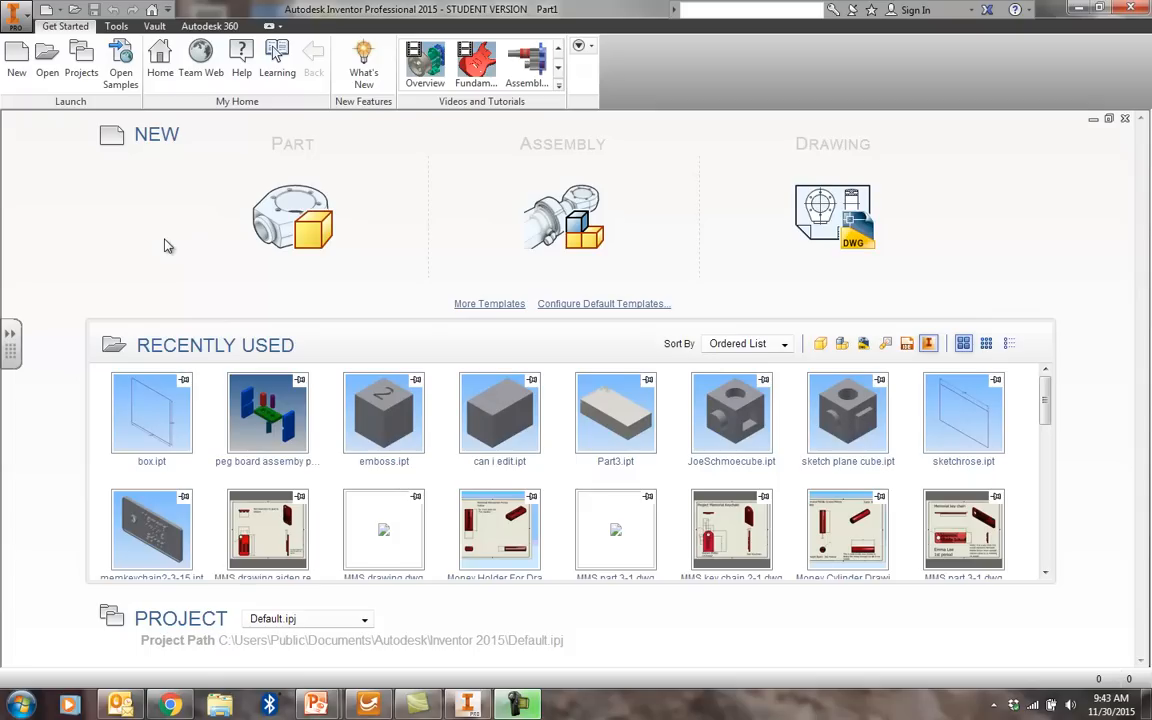
# Create a new part from the English Standard (in).ipt template and start a 2D sketch on the front XY plane
pyautogui.moveTo(333, 231)
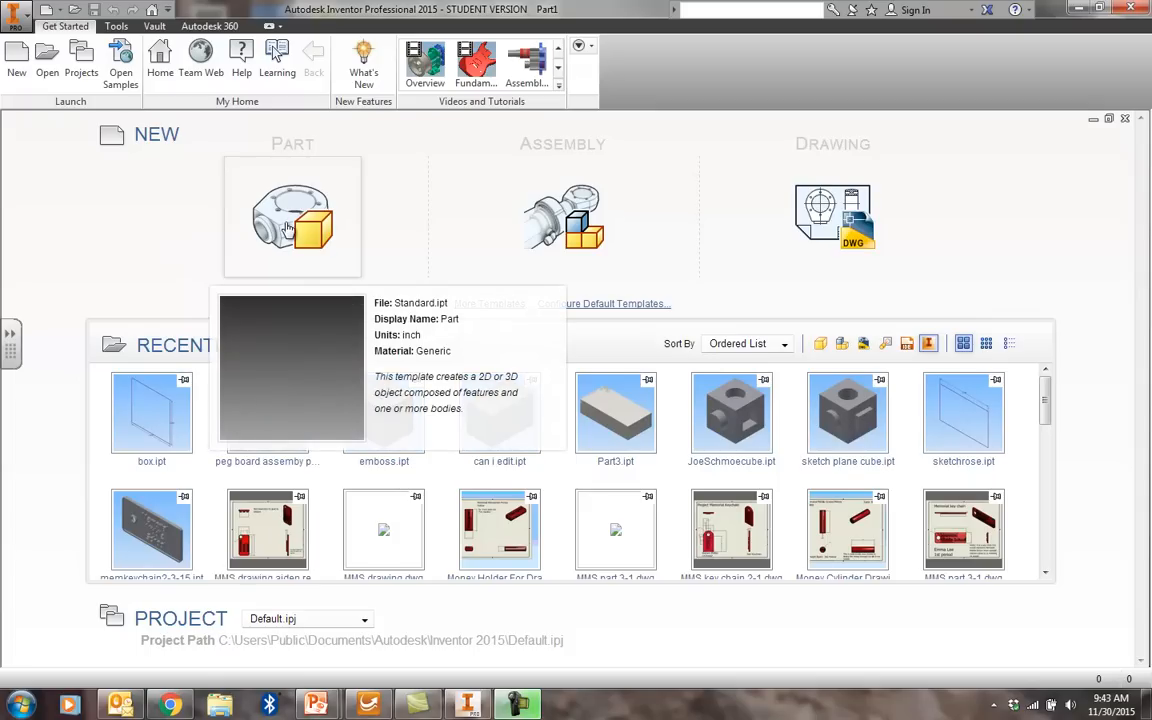
pyautogui.click(16, 60)
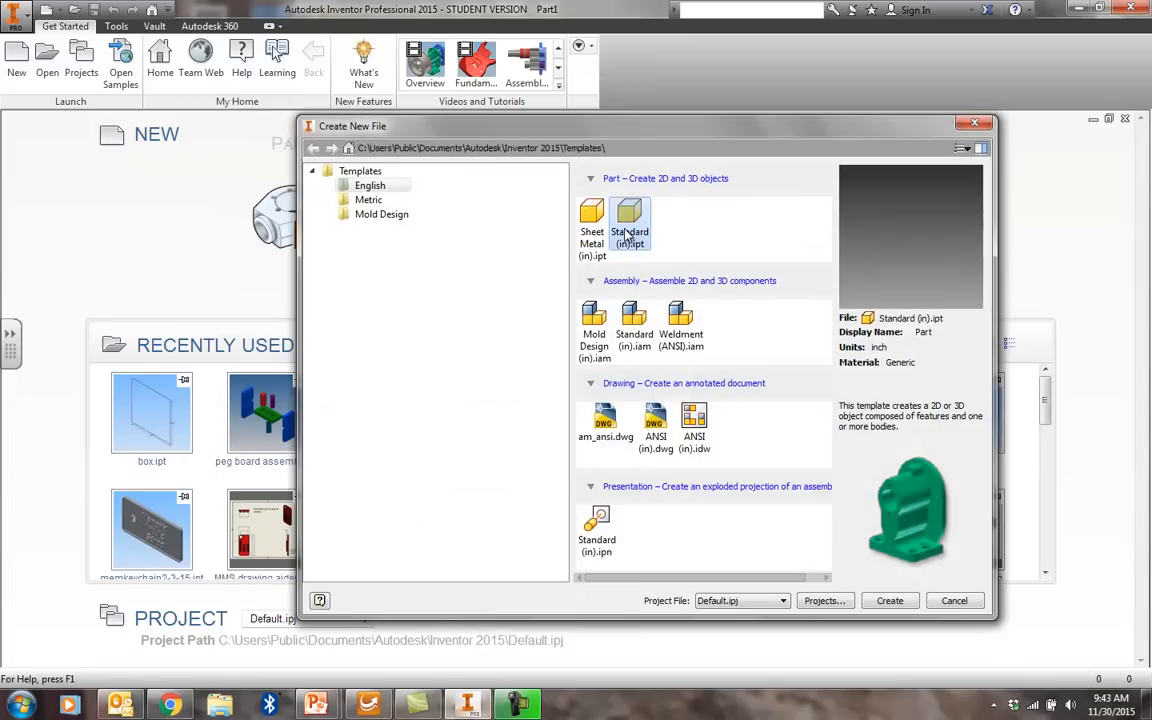
pyautogui.click(890, 601)
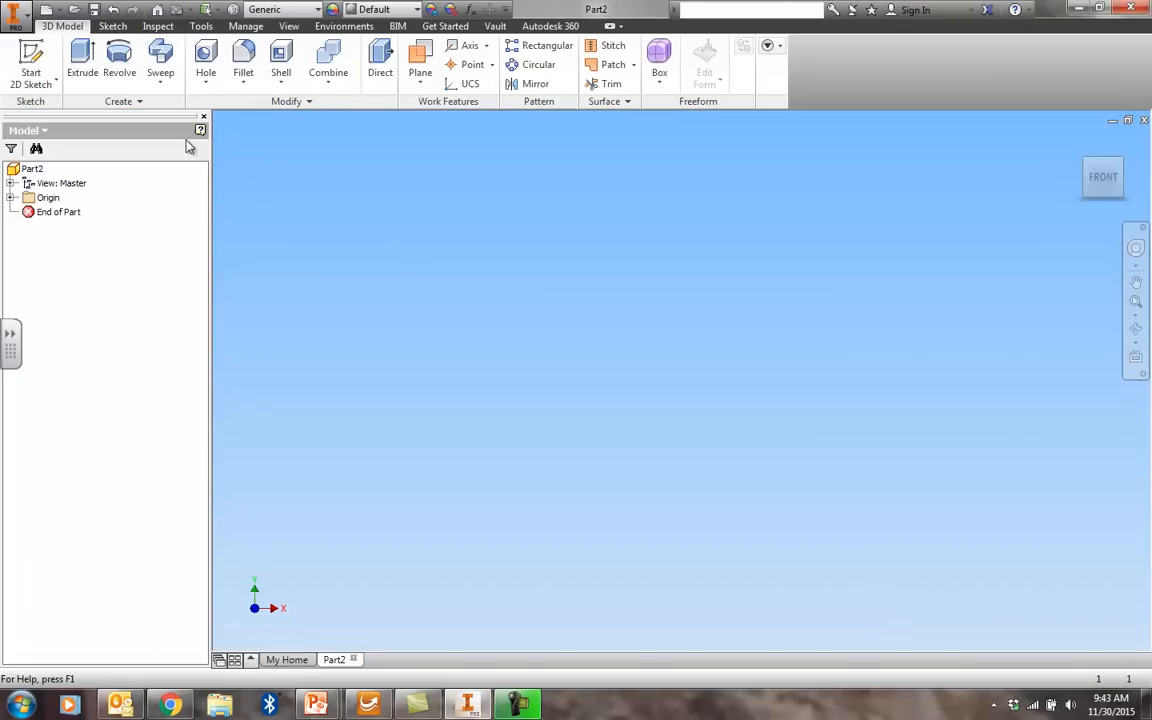
pyautogui.click(31, 56)
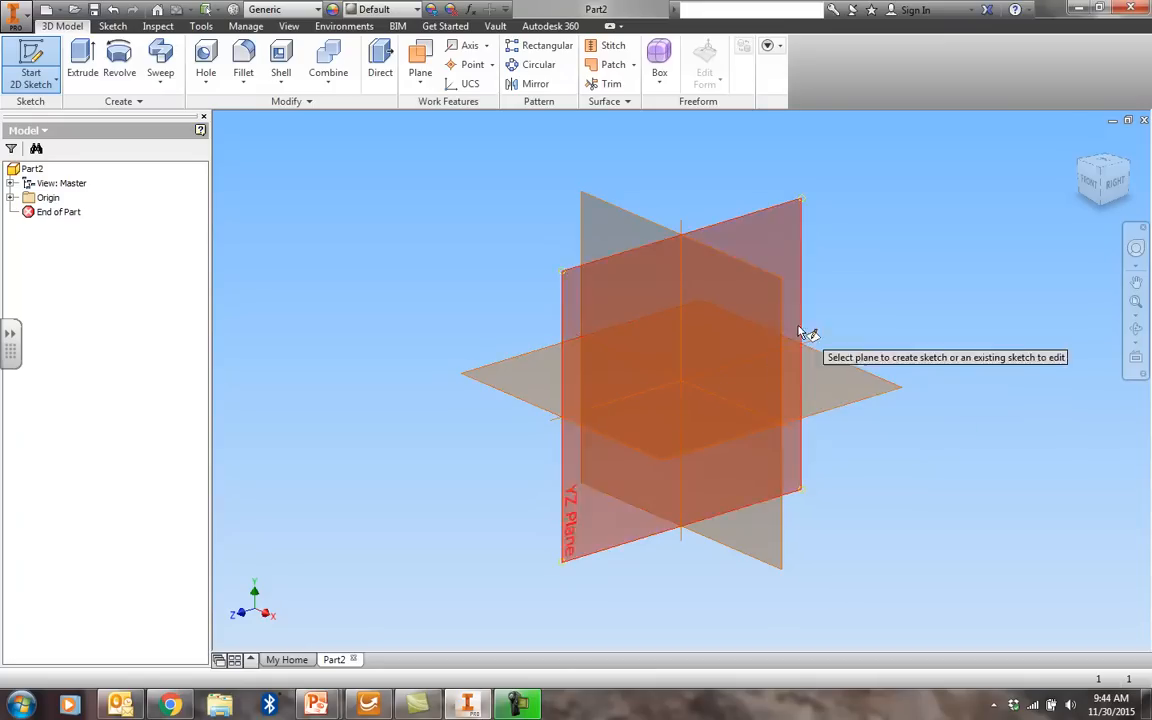
pyautogui.click(733, 318)
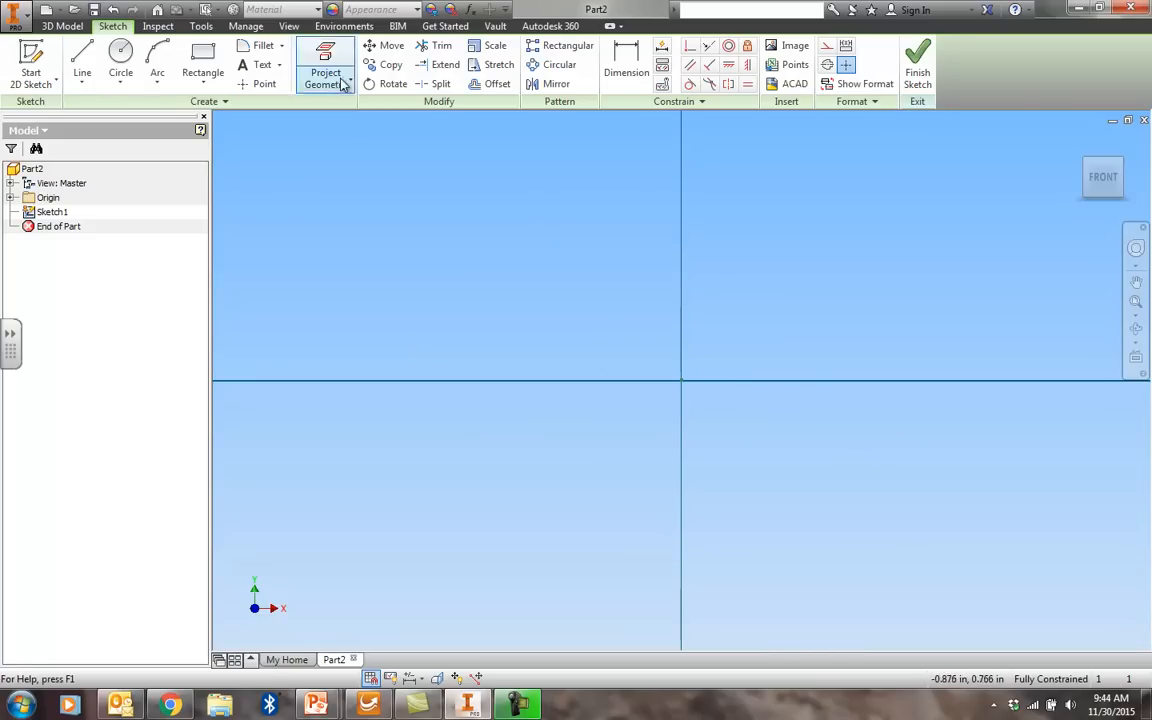
# Sketch a two-point rectangle about 0.813 in wide and 0.688 in high around the origin, and leave the Rectangle command
pyautogui.click(201, 54)
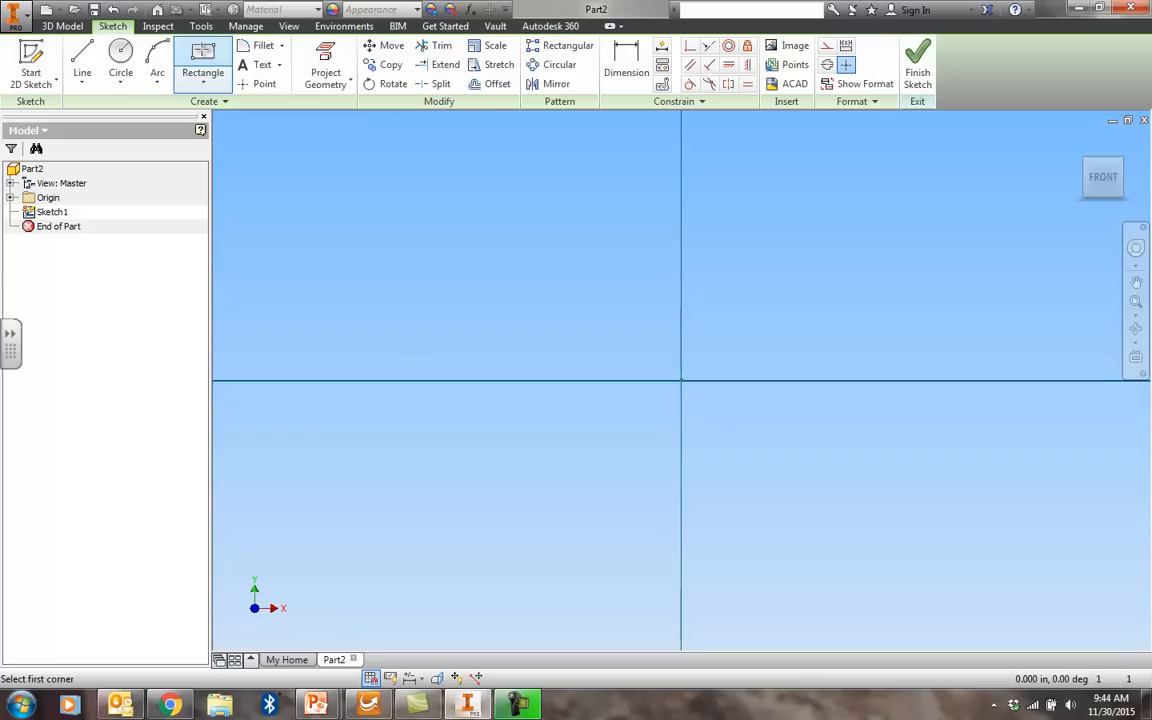
pyautogui.click(556, 257)
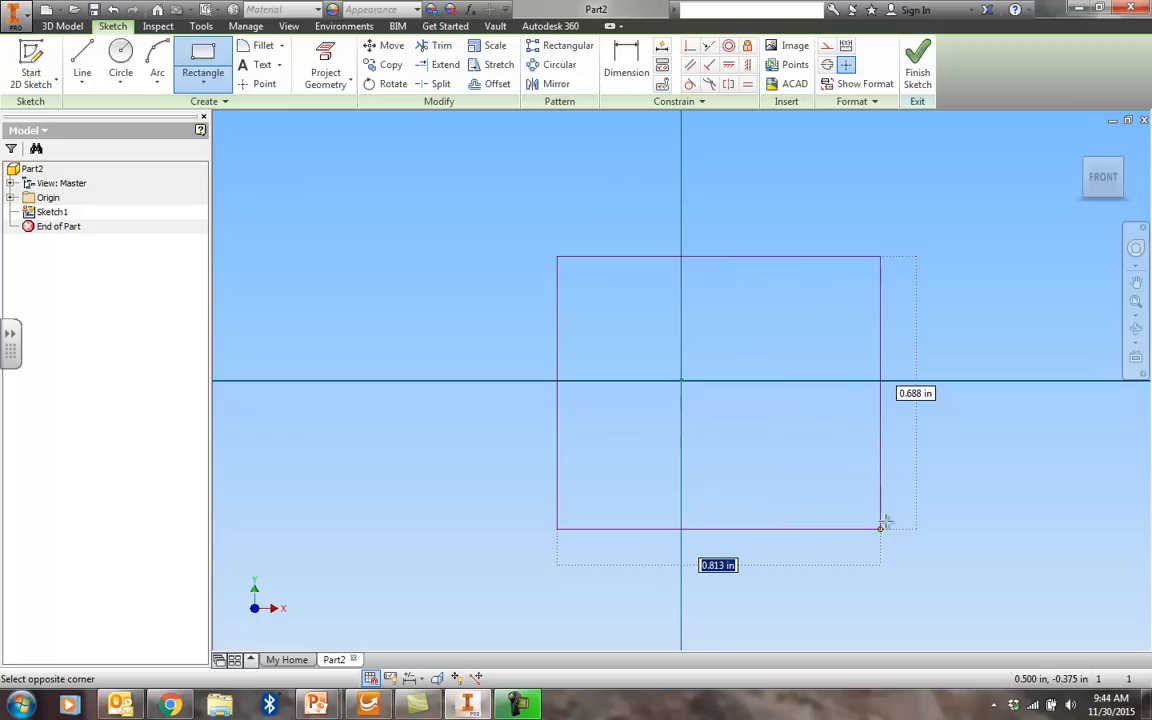
pyautogui.click(882, 526)
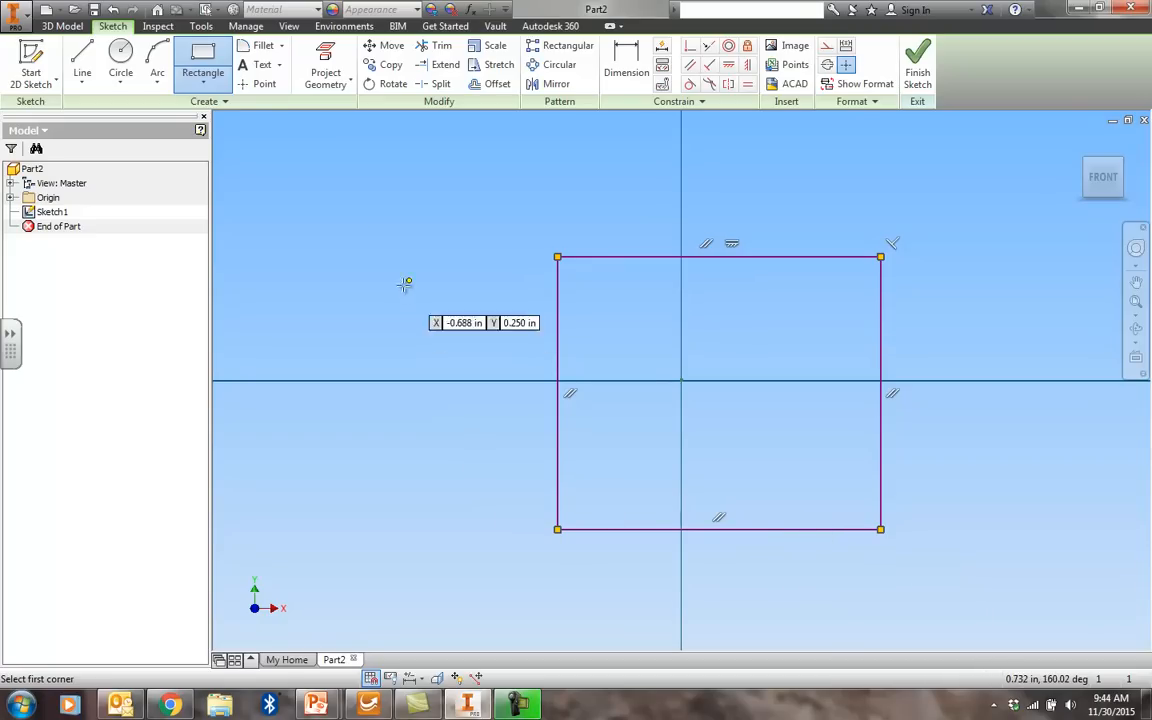
pyautogui.click(334, 206)
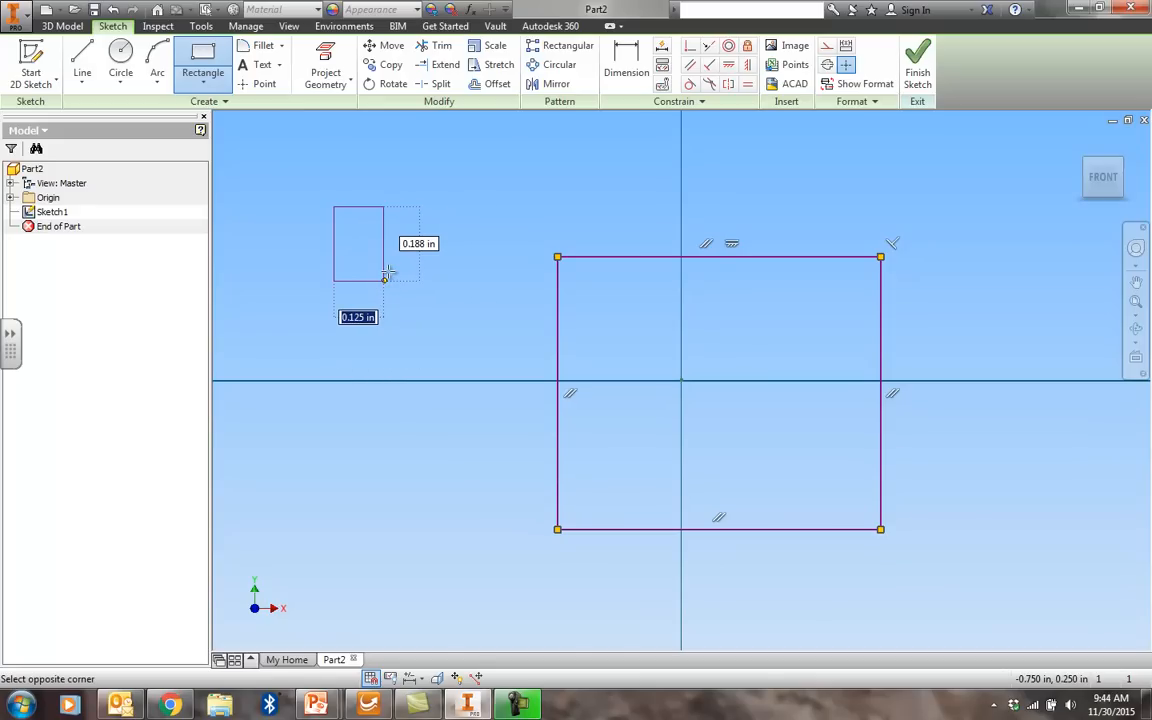
pyautogui.press('Escape')
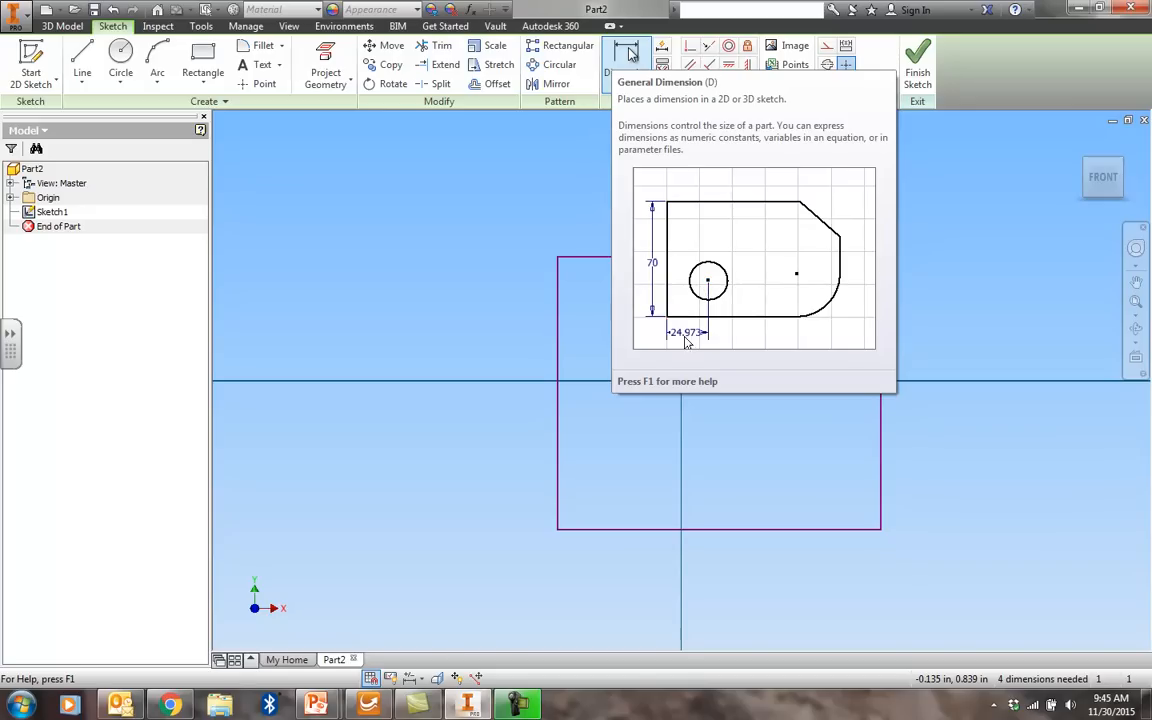
# Dimension the rectangle's top edge and set its width to 2 in
pyautogui.click(628, 50)
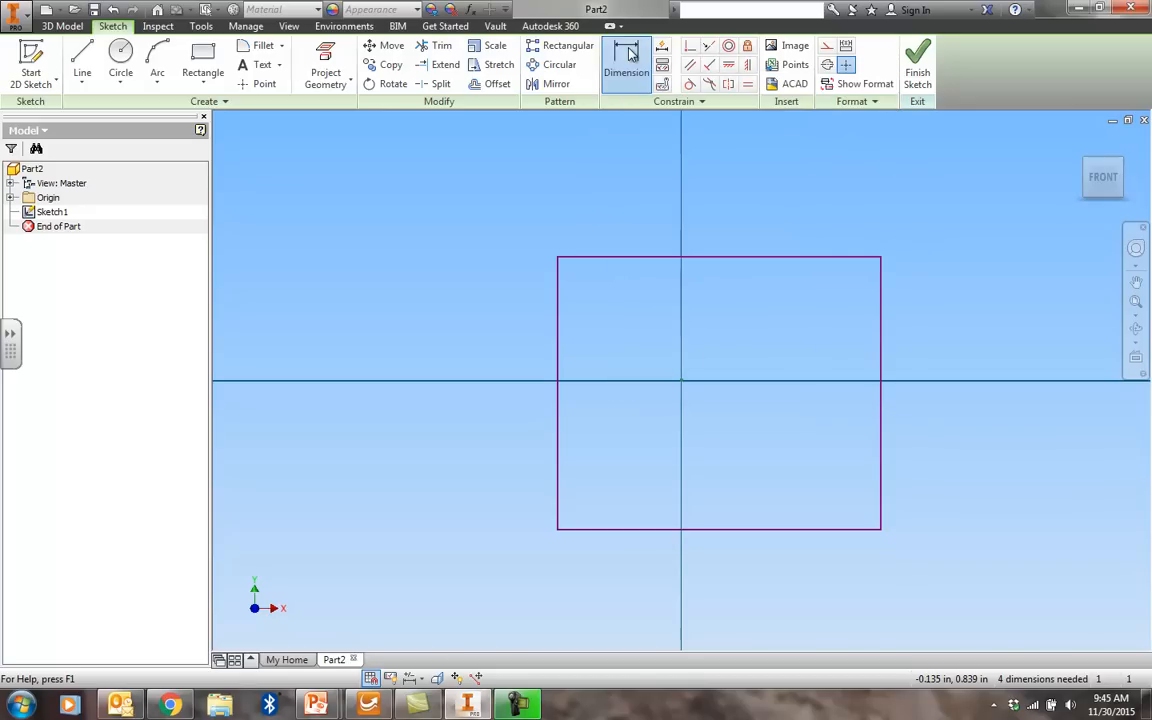
pyautogui.click(716, 262)
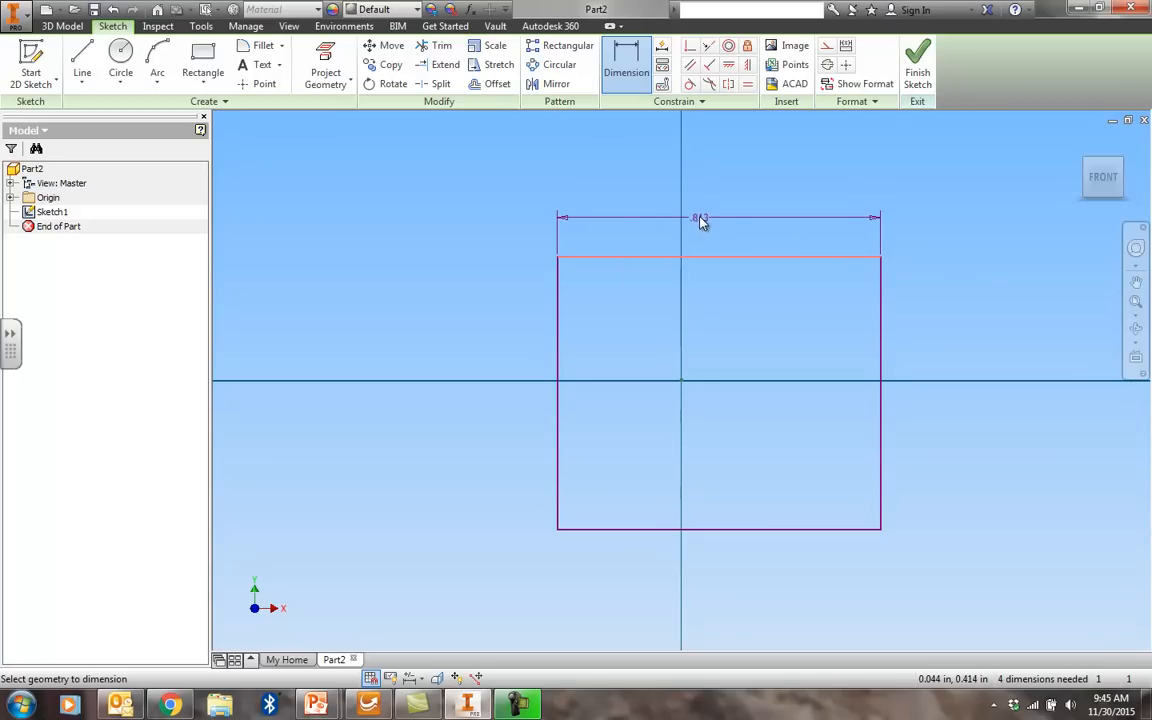
pyautogui.click(702, 219)
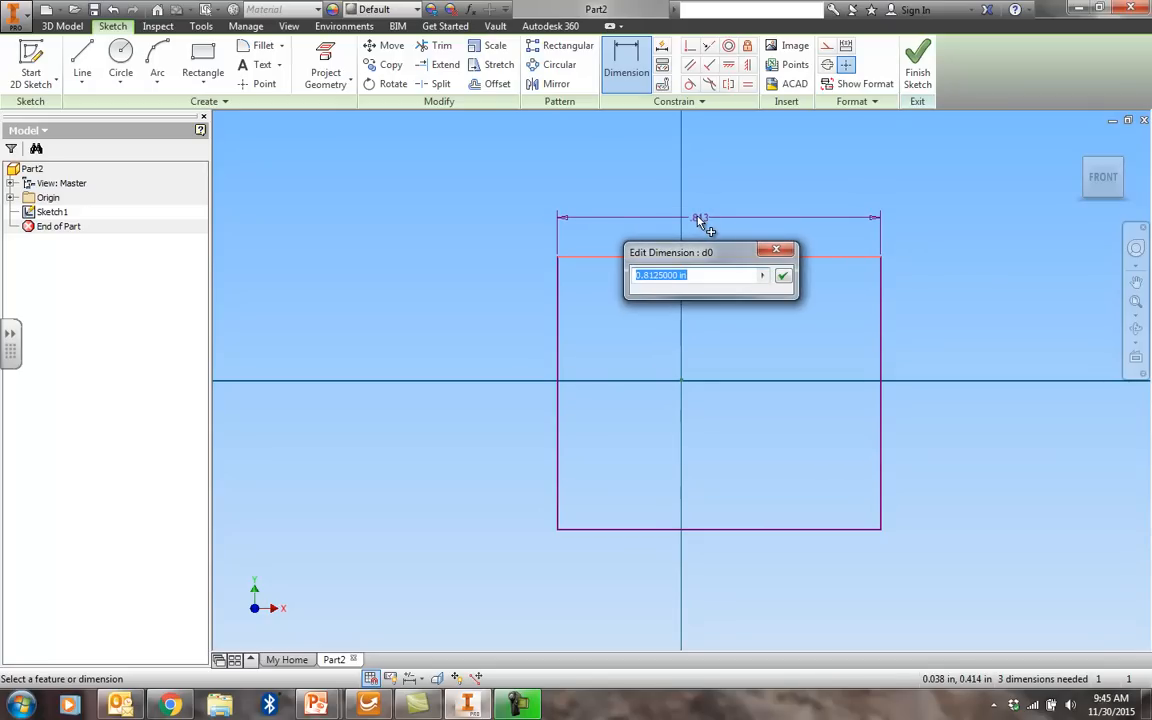
pyautogui.write('2')
pyautogui.press('Return')
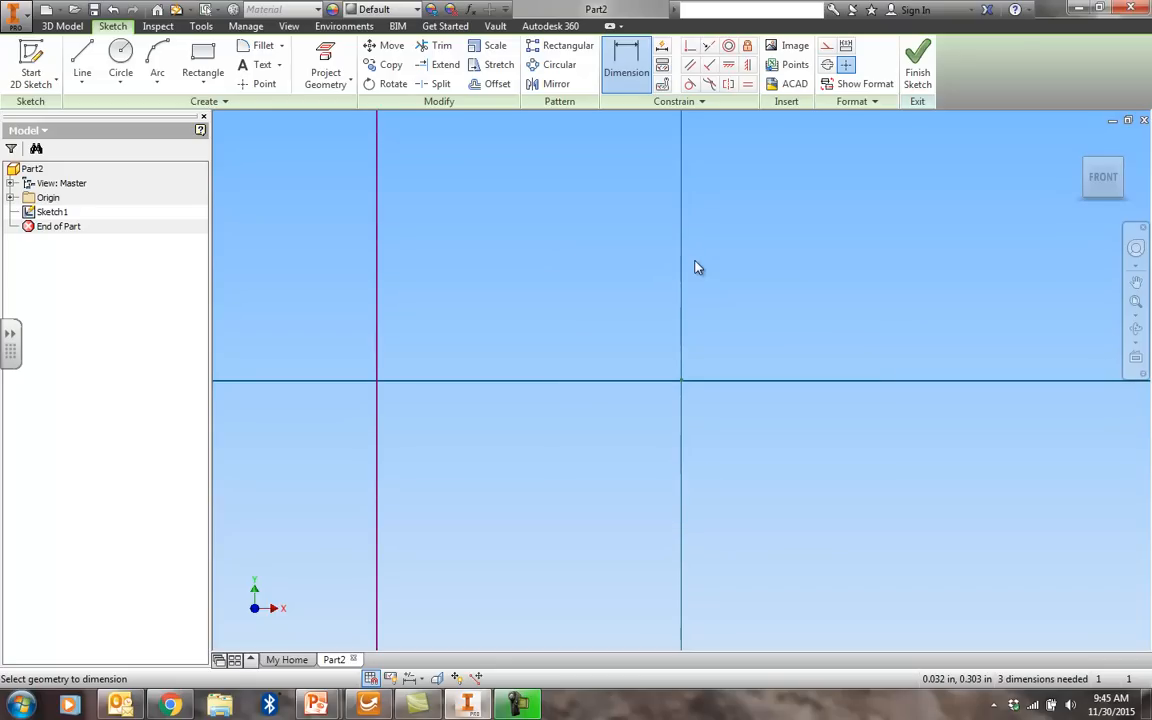
pyautogui.scroll(-2, 698, 267)
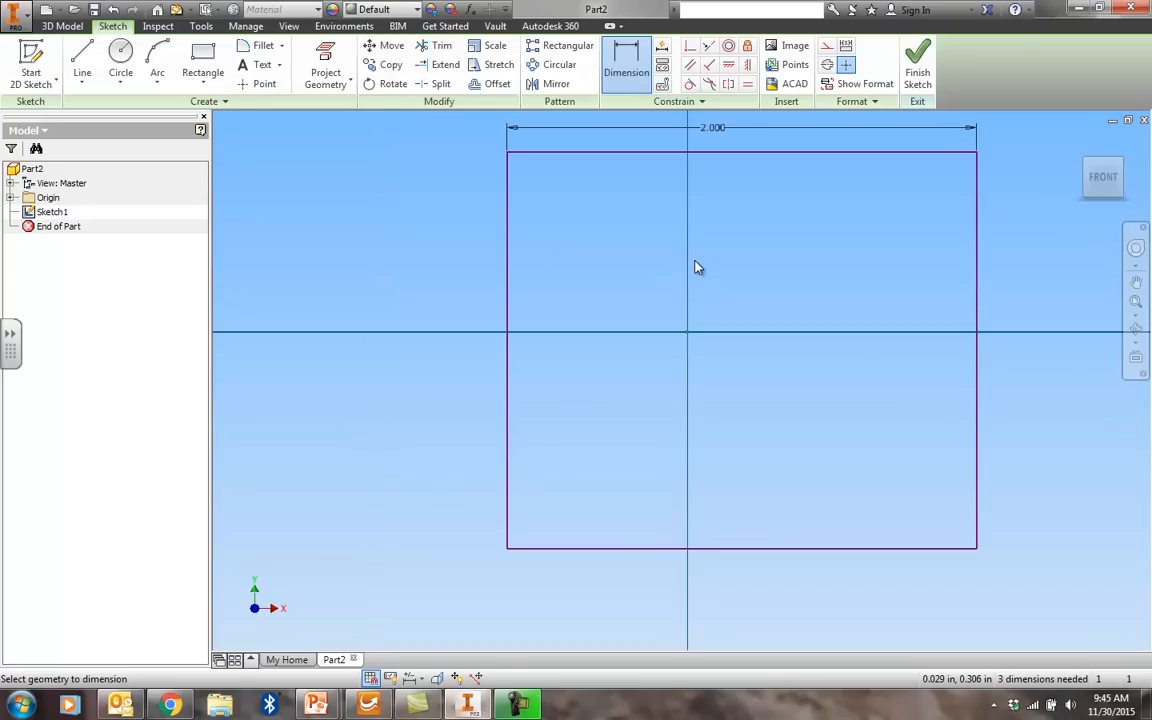
pyautogui.moveTo(689, 291)
pyautogui.mouseDown(button='middle')
pyautogui.moveTo(643, 347)
pyautogui.moveTo(603, 366)
pyautogui.mouseUp(button='middle')
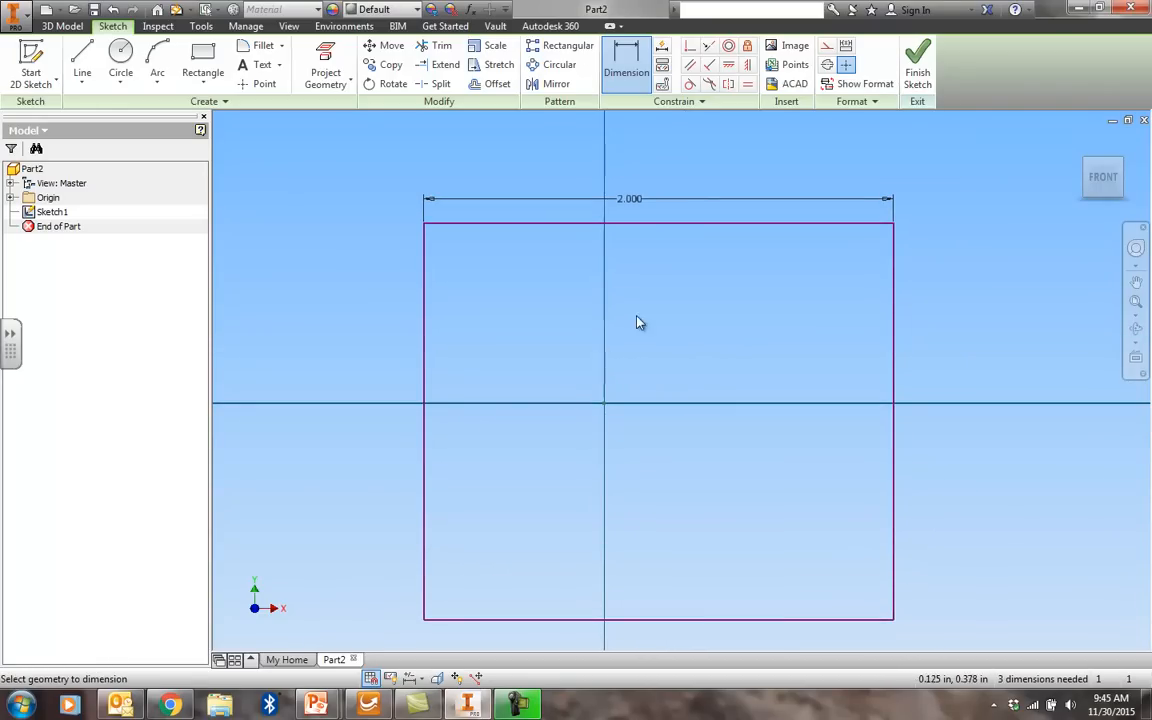
# Dimension the rectangle's right edge and set its height to 2 in
pyautogui.click(638, 77)
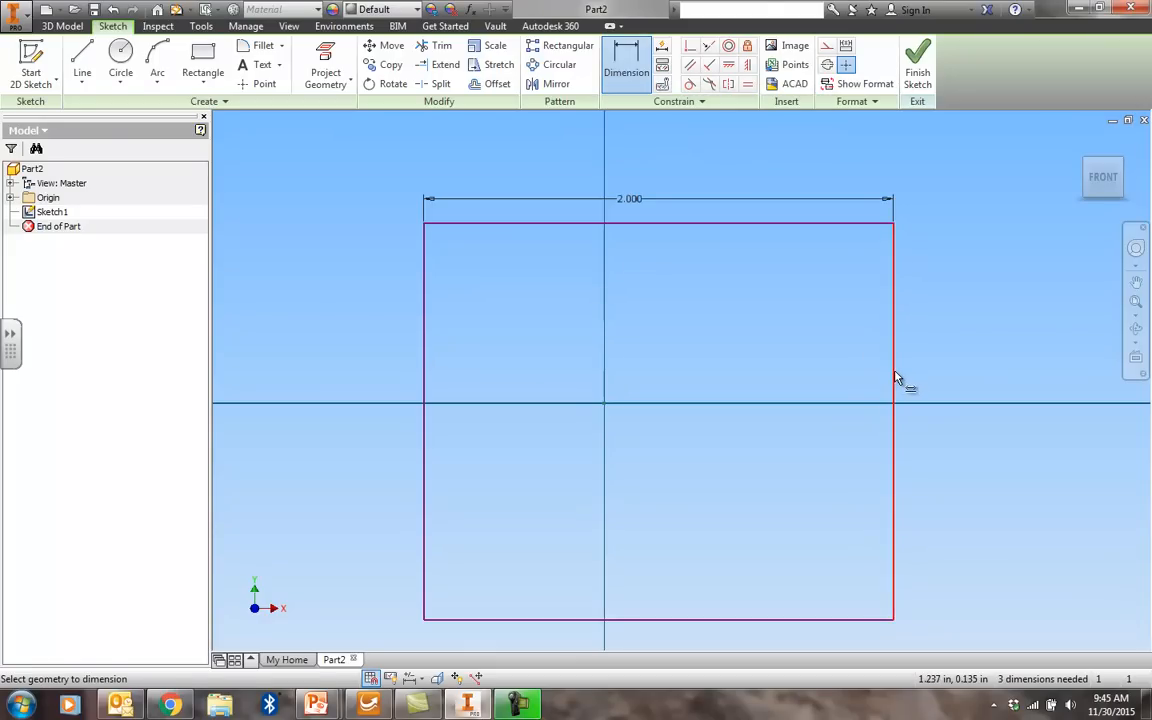
pyautogui.click(895, 379)
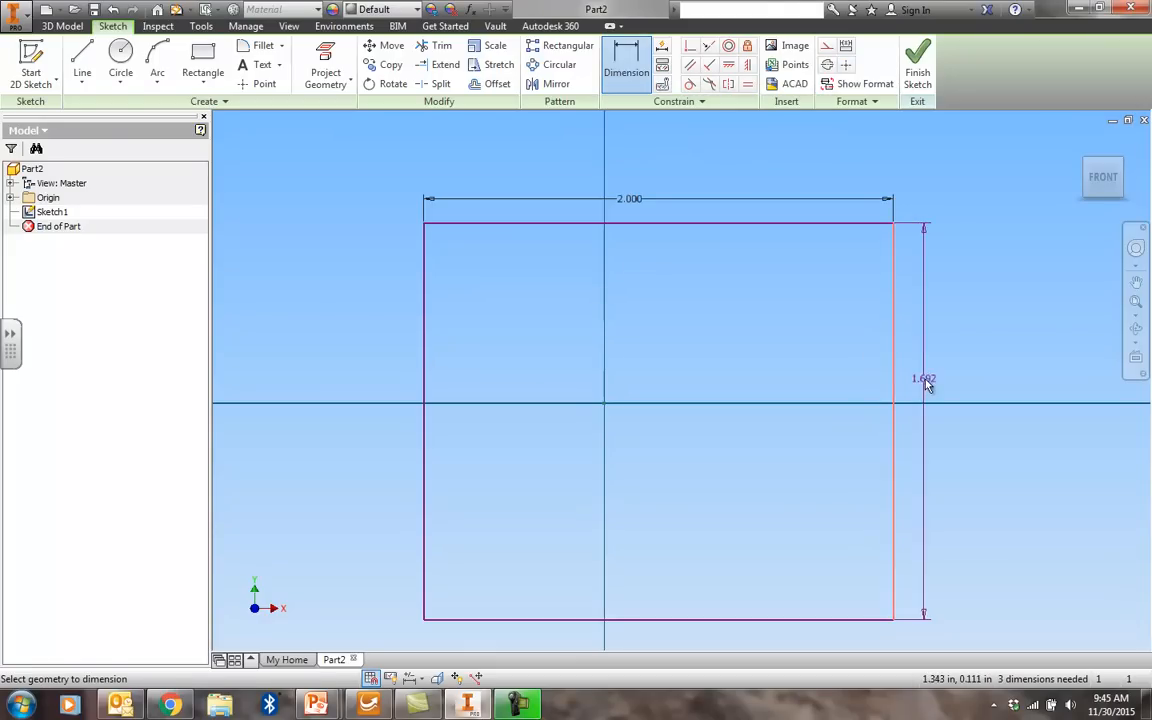
pyautogui.click(968, 421)
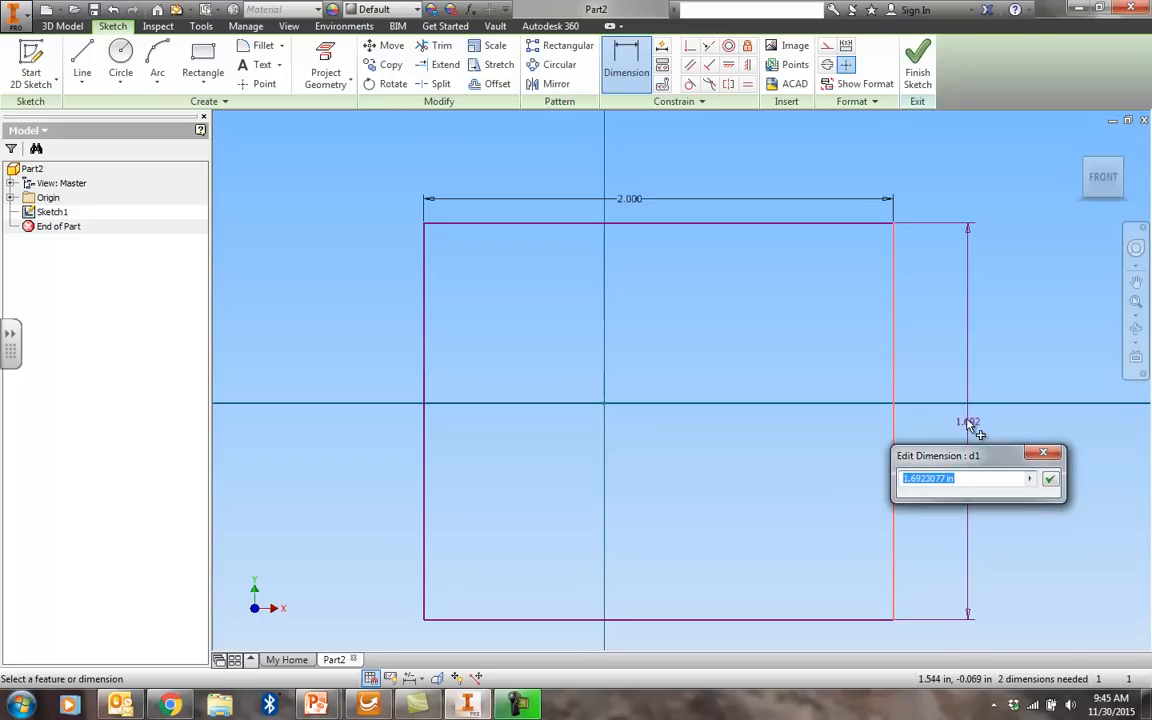
pyautogui.write('2')
pyautogui.press('Return')
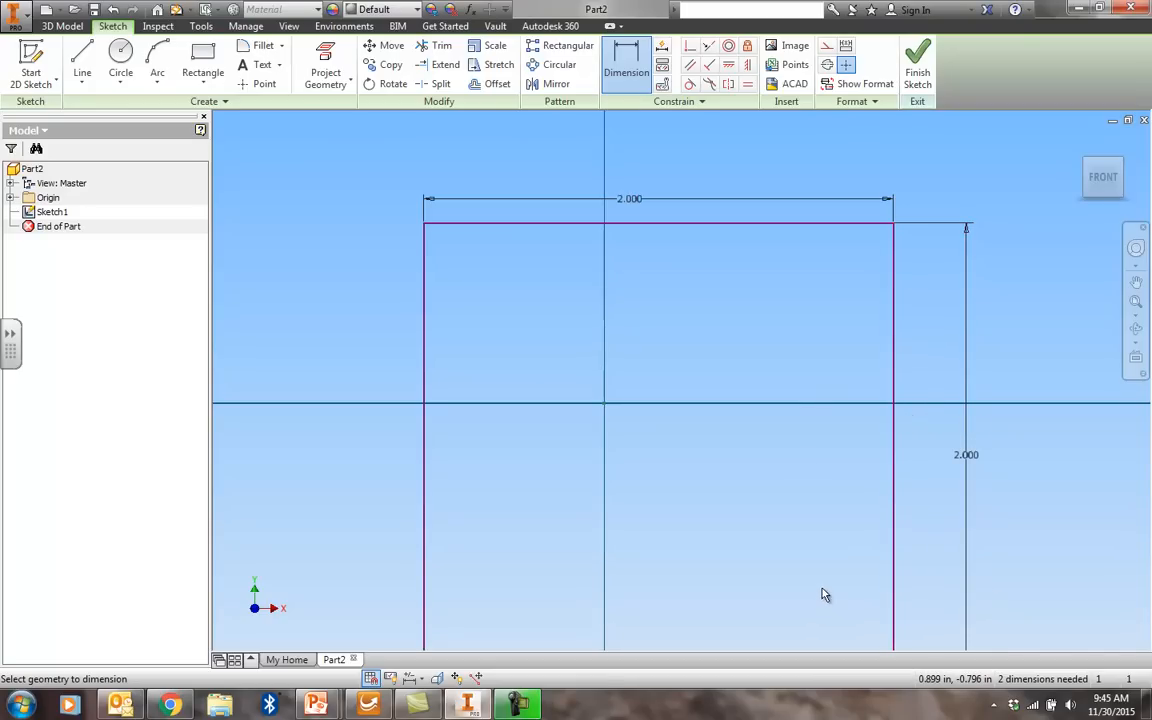
pyautogui.scroll(3, 800, 568)
pyautogui.scroll(-5, 800, 568)
pyautogui.moveTo(800, 568)
pyautogui.mouseDown(button='middle')
pyautogui.moveTo(800, 530)
pyautogui.moveTo(774, 483)
pyautogui.moveTo(741, 470)
pyautogui.mouseUp(button='middle')
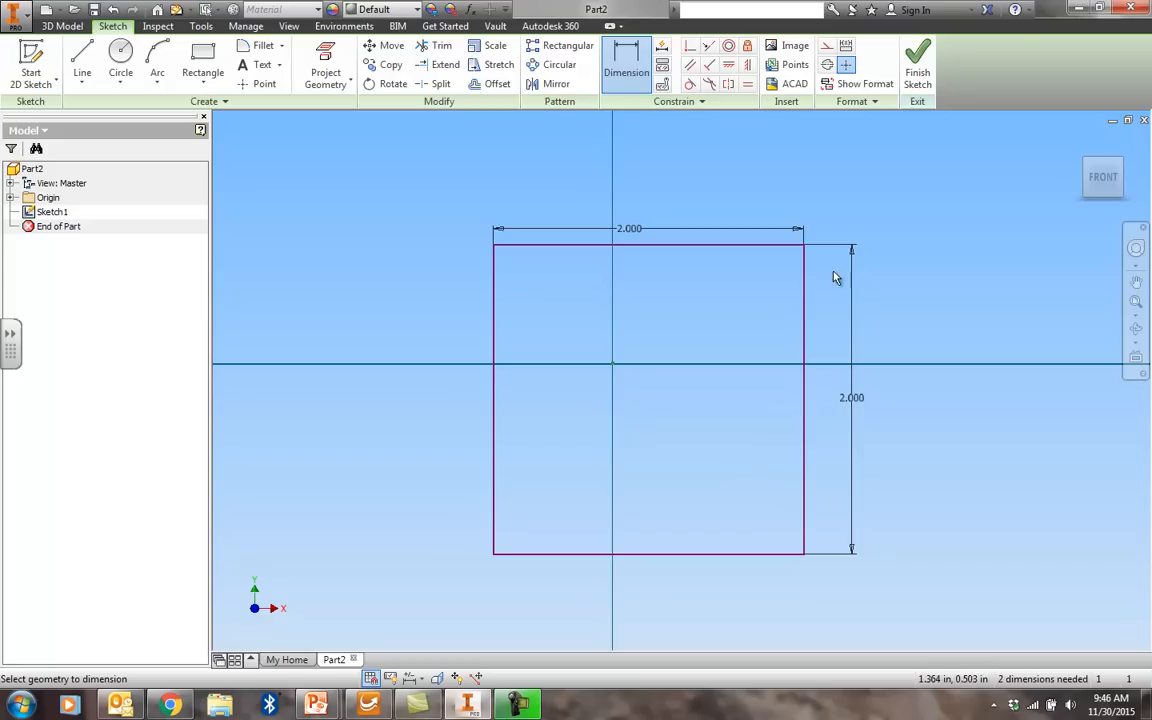
# Finish the rectangle sketch and close the part without saving its changes
pyautogui.click(920, 70)
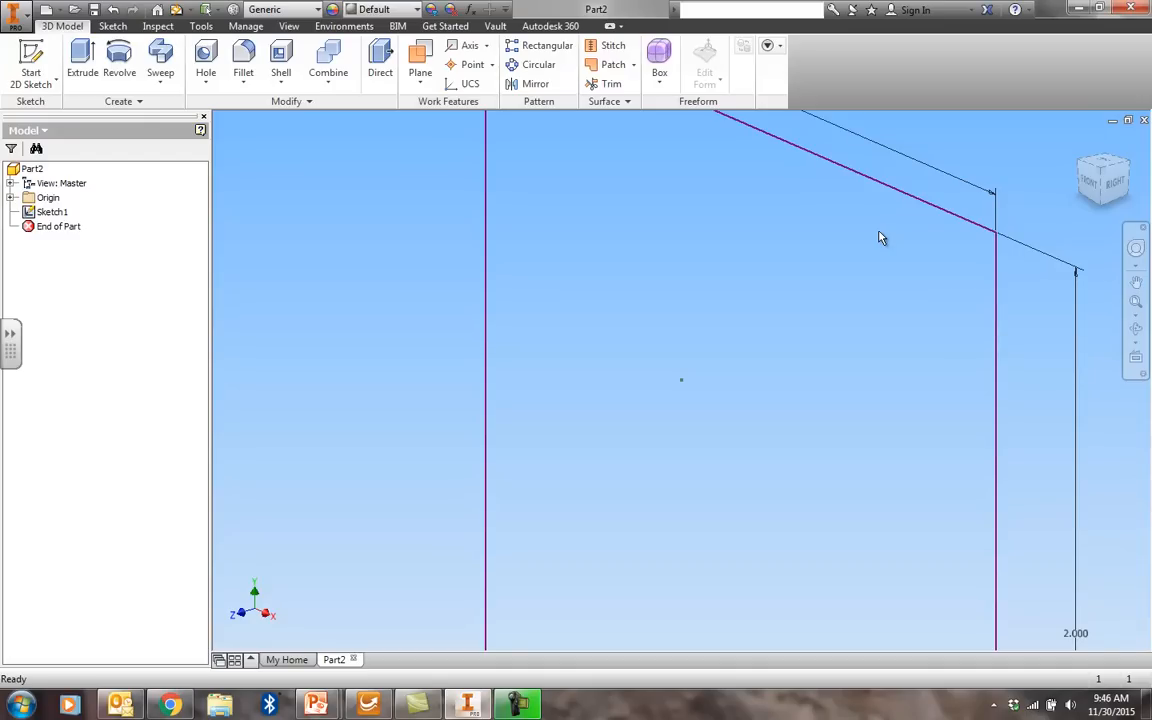
pyautogui.click(1144, 120)
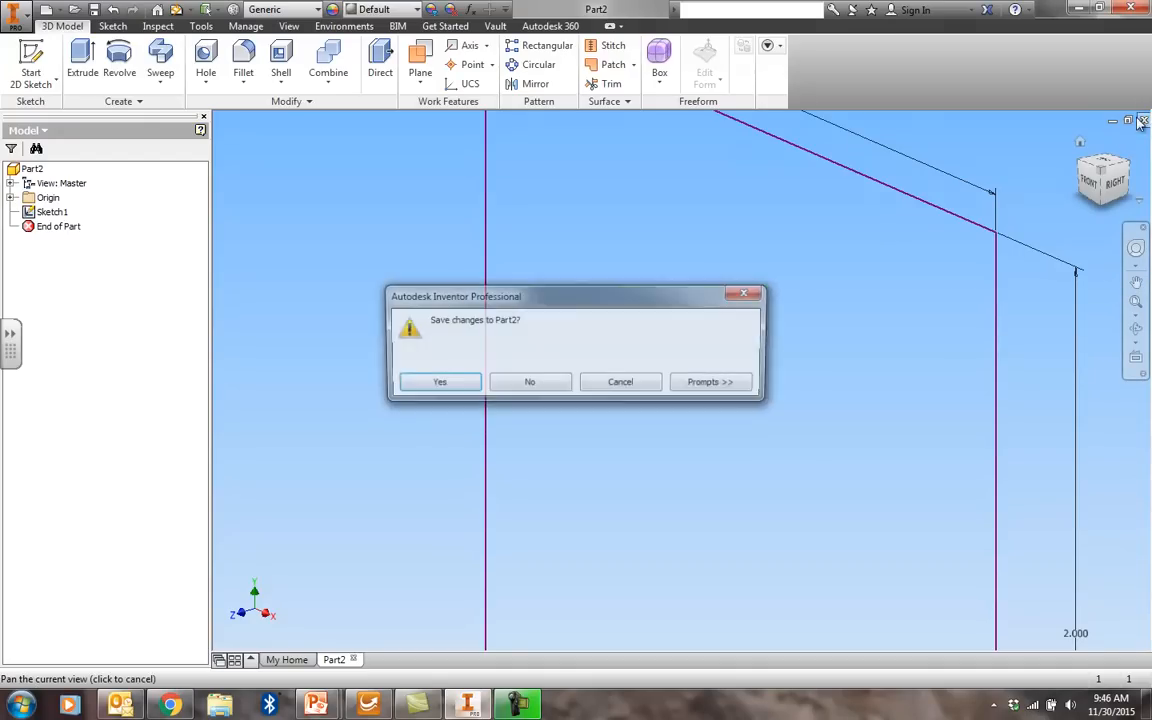
pyautogui.click(531, 381)
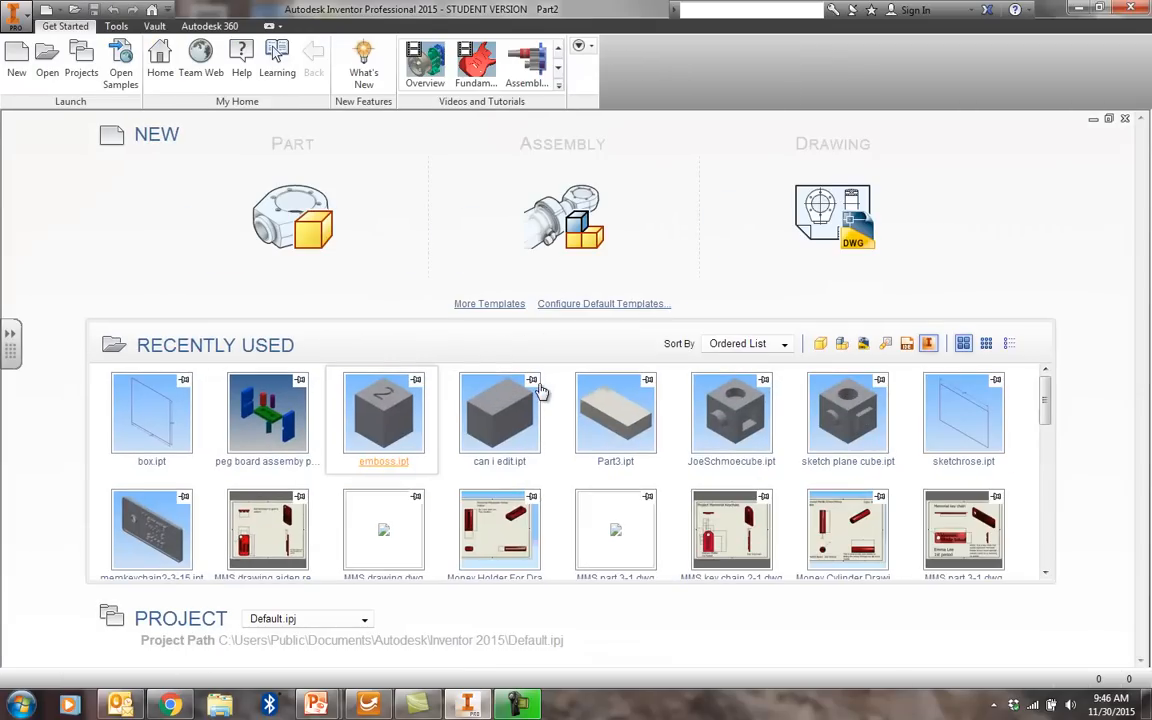
# Create another new standard part in inches and start a 2D sketch on its front XY plane
pyautogui.click(280, 234)
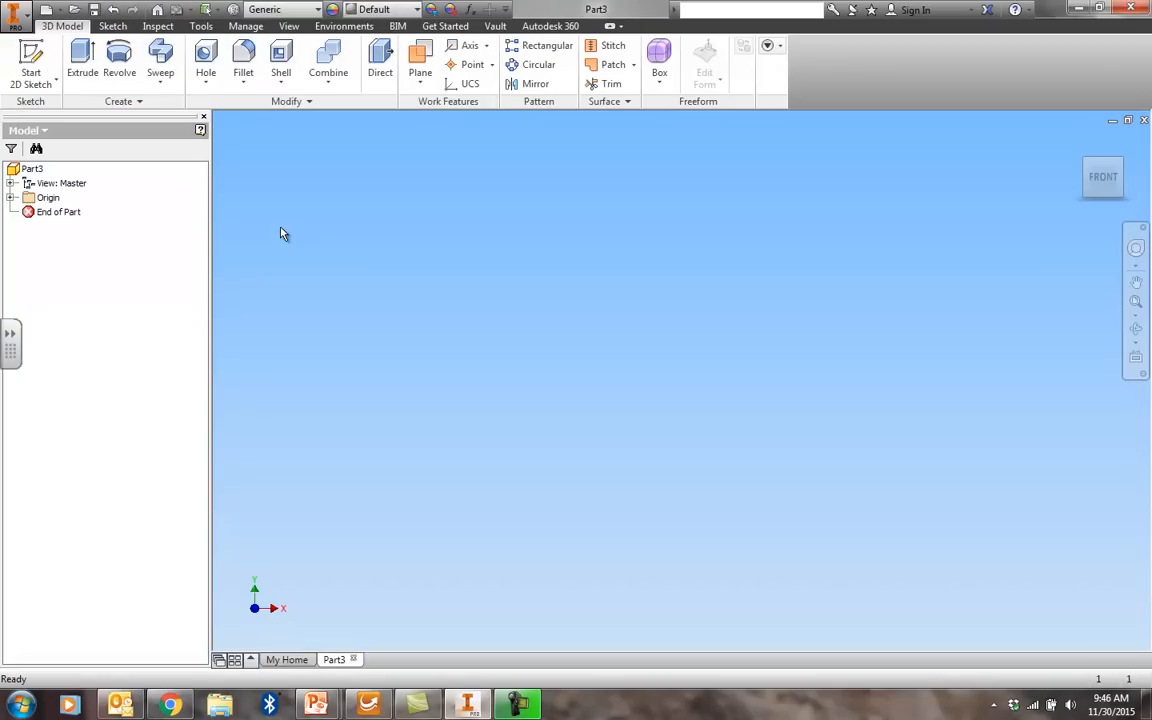
pyautogui.click(33, 60)
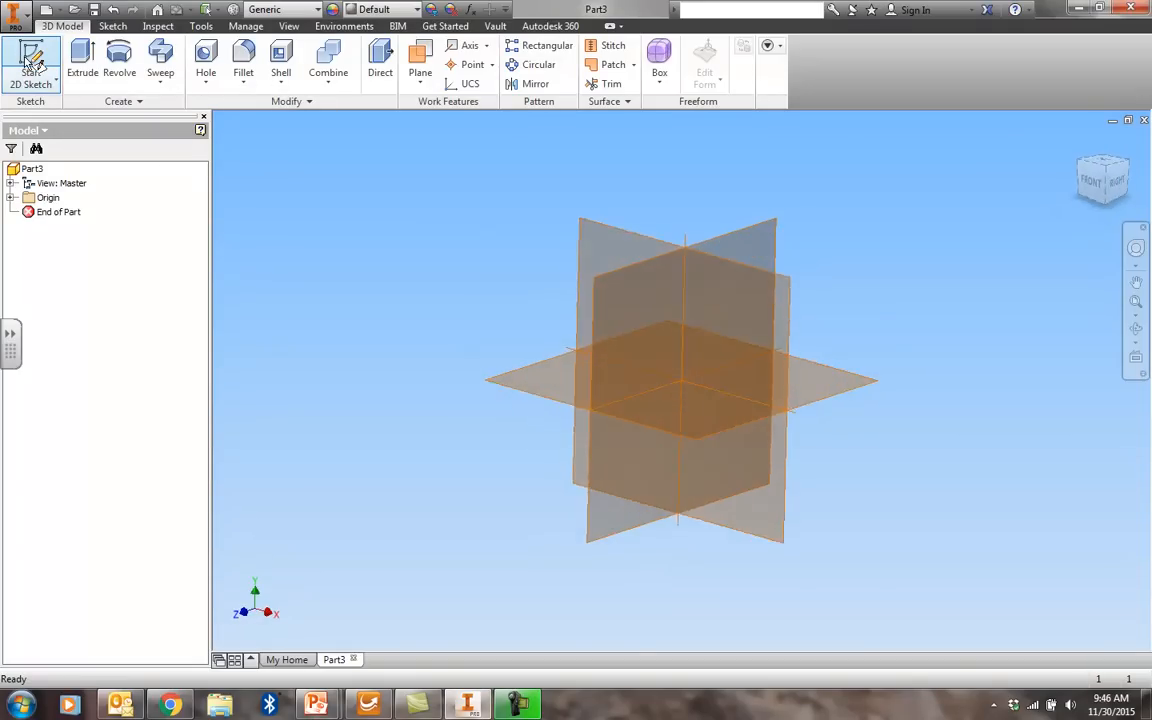
pyautogui.click(730, 315)
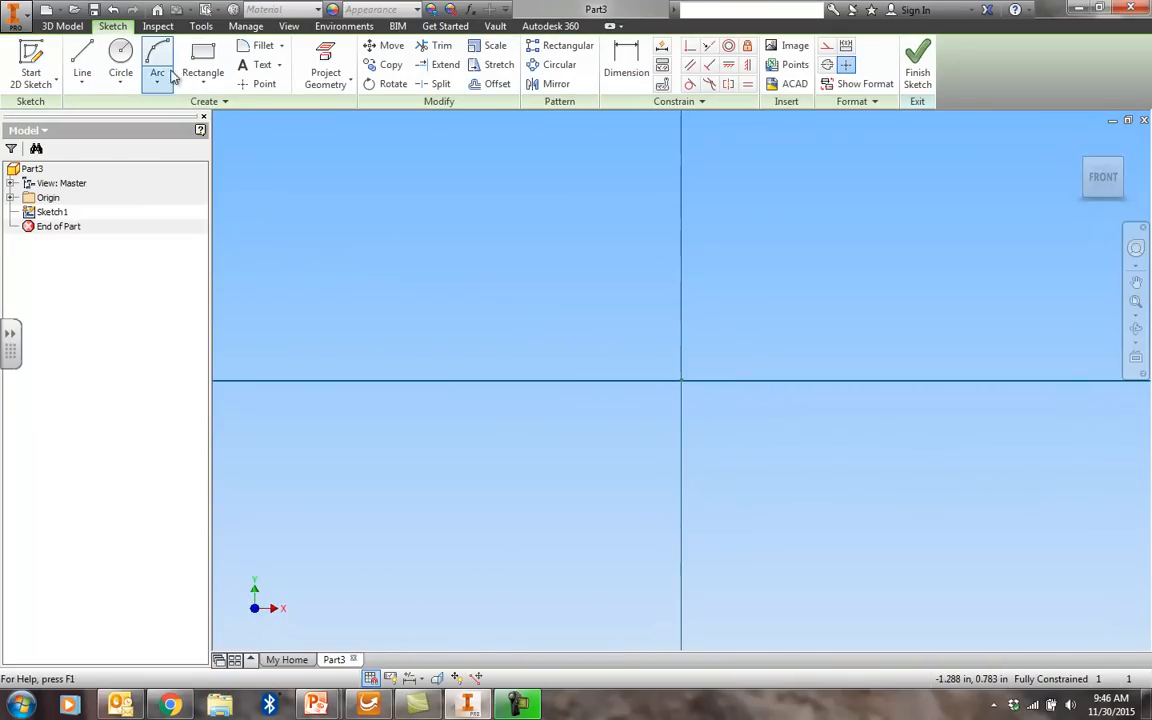
# Draw a two-point rectangle starting up and left of the origin, entering 2.0 in for its width and 2.0 in for its height
pyautogui.click(202, 62)
pyautogui.click(533, 232)
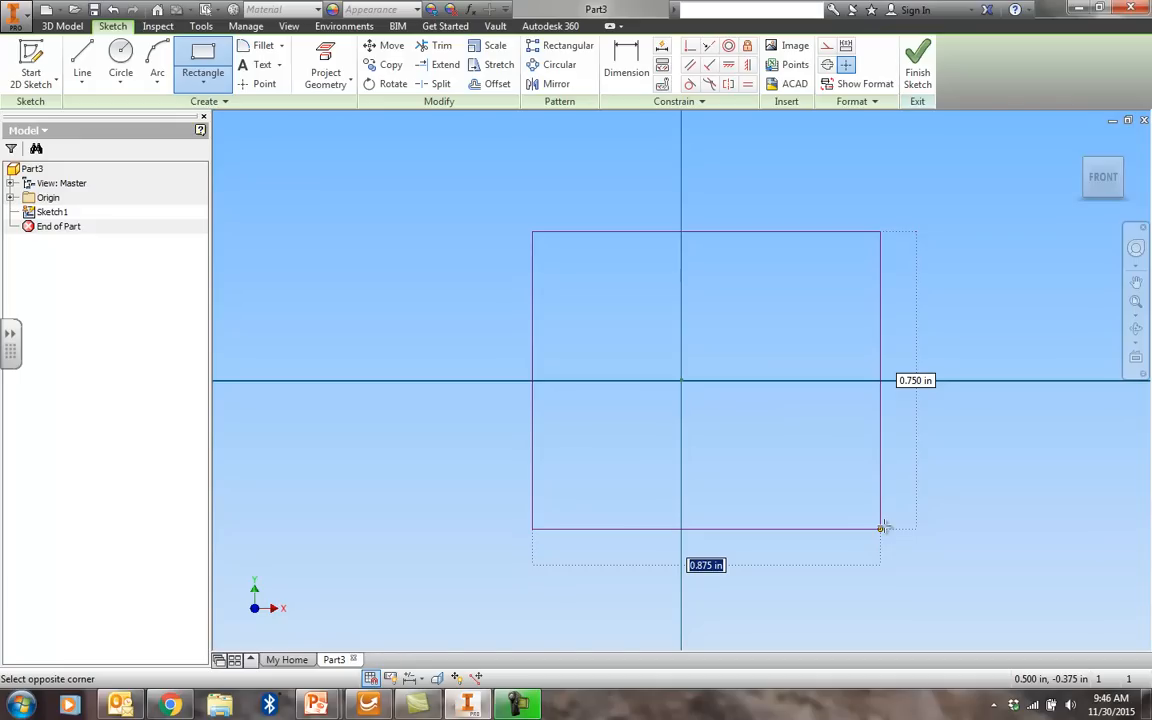
pyautogui.write('2')
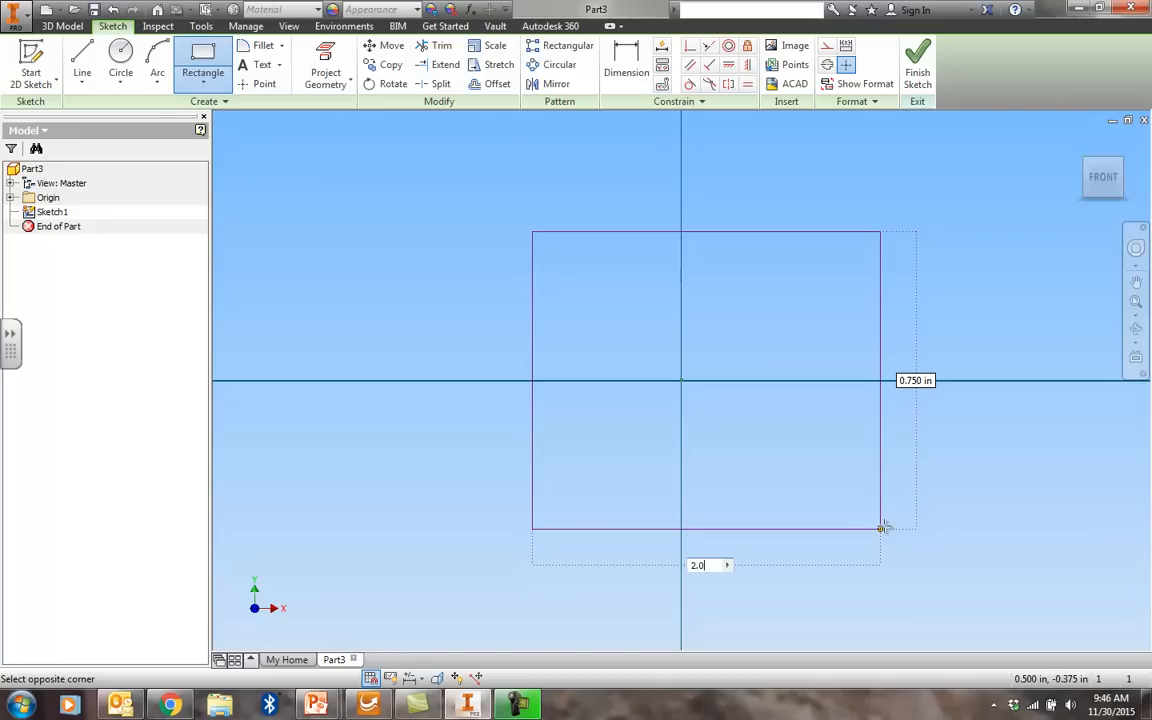
pyautogui.write('.0')
pyautogui.press('Tab')
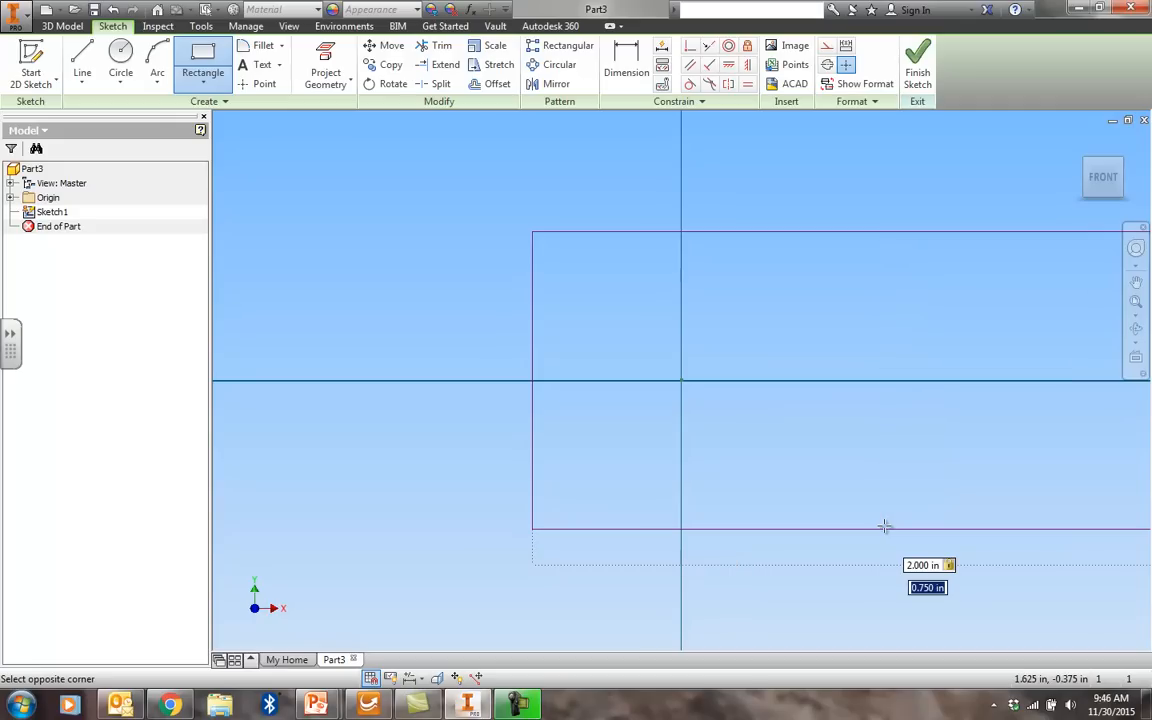
pyautogui.write('2.0')
pyautogui.press('Return')
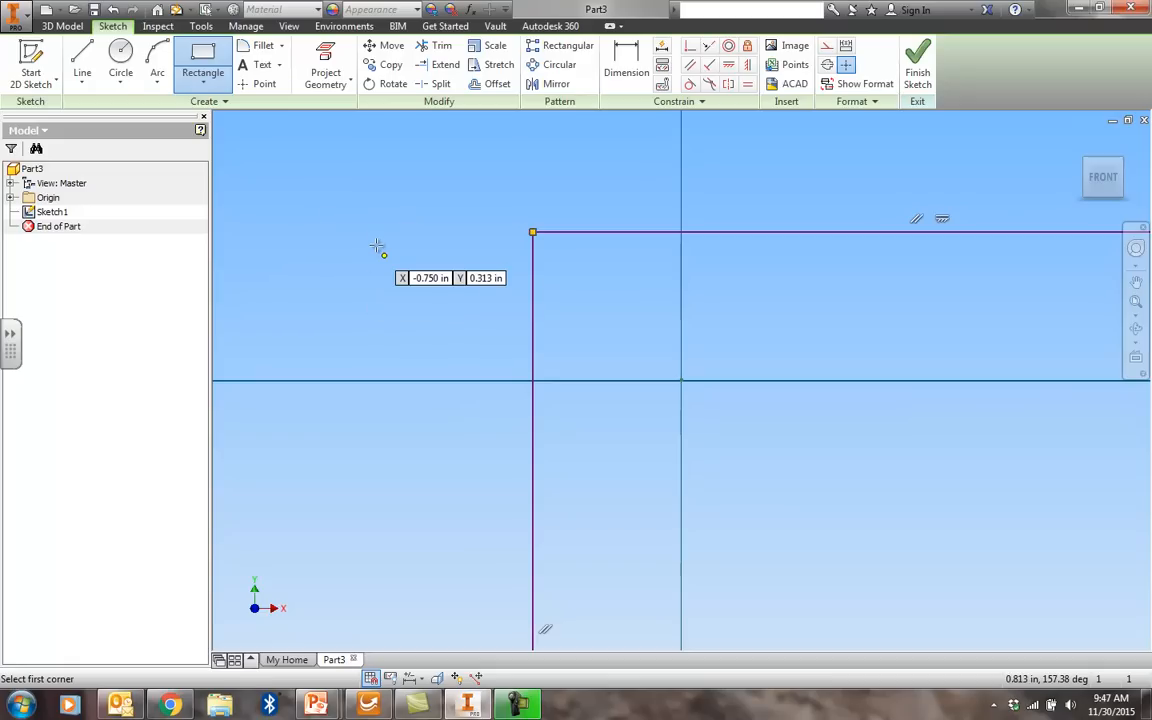
pyautogui.press('Escape')
# Finish the sketch of the dimensioned square and return to 3D modelling
pyautogui.scroll(-5, 593, 336)
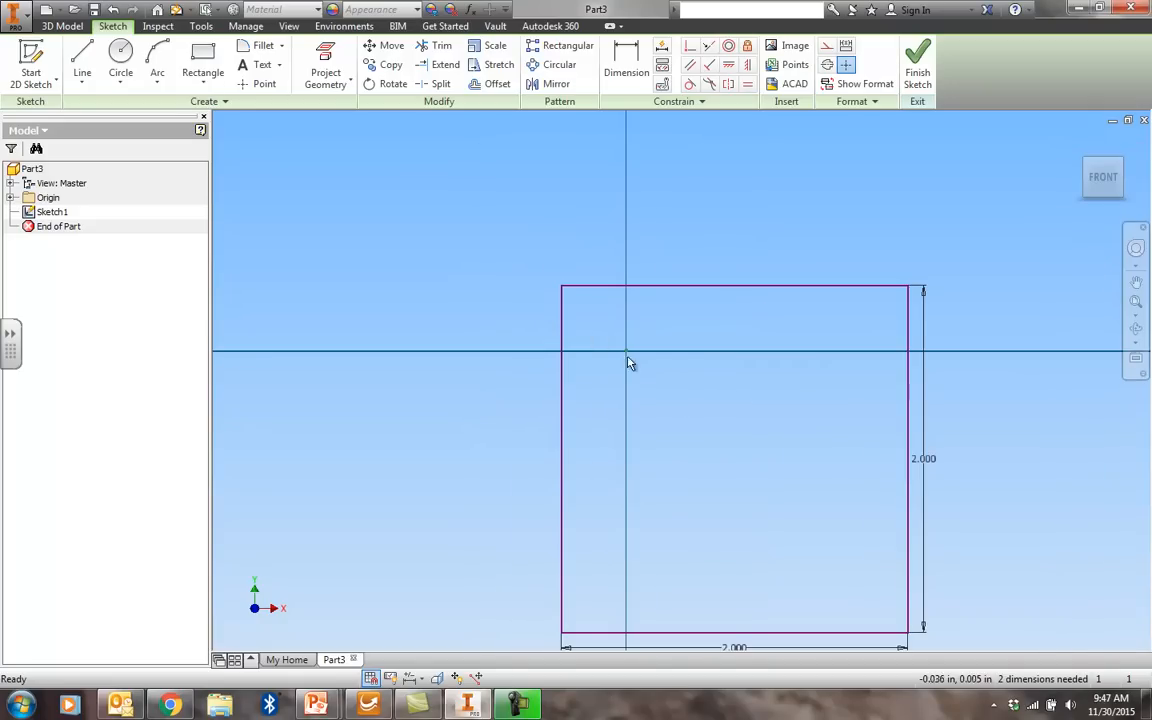
pyautogui.moveTo(699, 419)
pyautogui.mouseDown(button='middle')
pyautogui.moveTo(609, 365)
pyautogui.moveTo(590, 368)
pyautogui.mouseUp(button='middle')
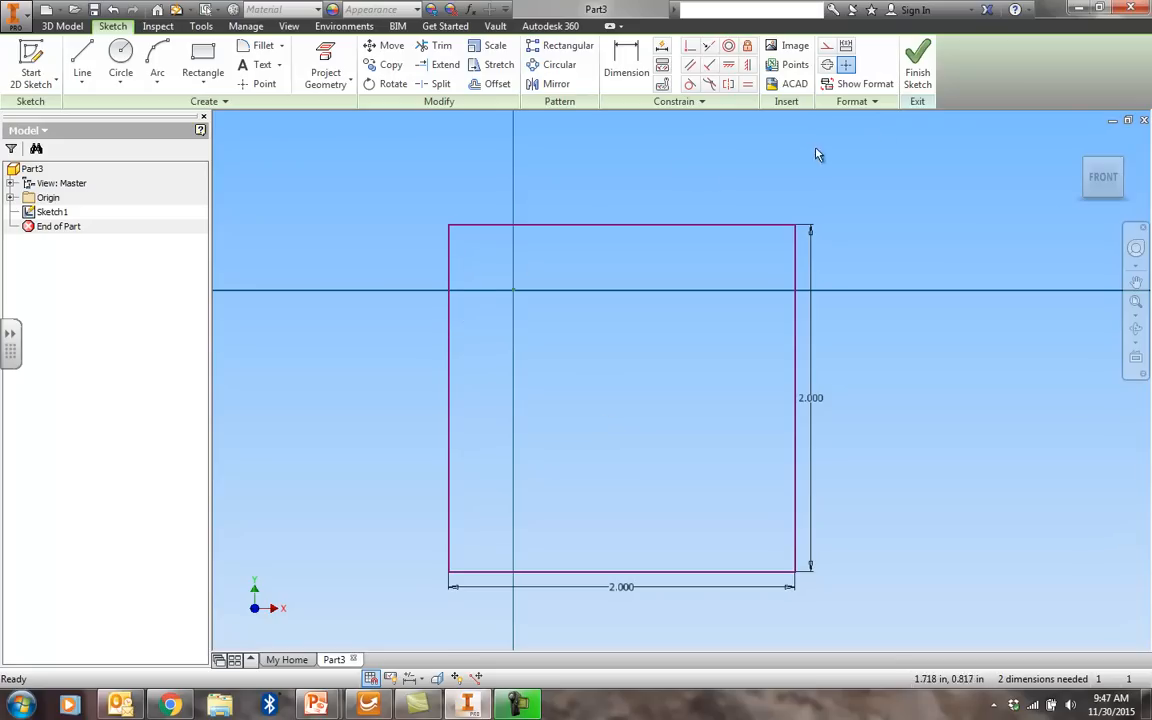
pyautogui.click(919, 64)
pyautogui.scroll(-5, 746, 363)
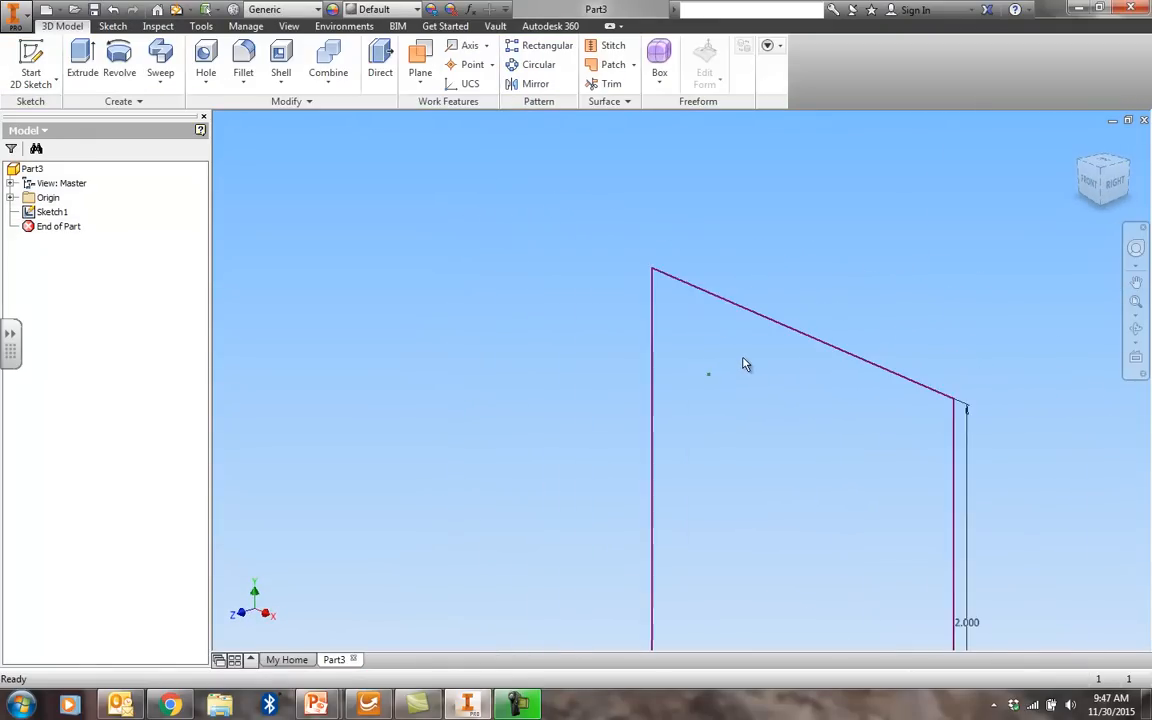
pyautogui.moveTo(743, 360); pyautogui.dragTo(590, 285, button='middle')
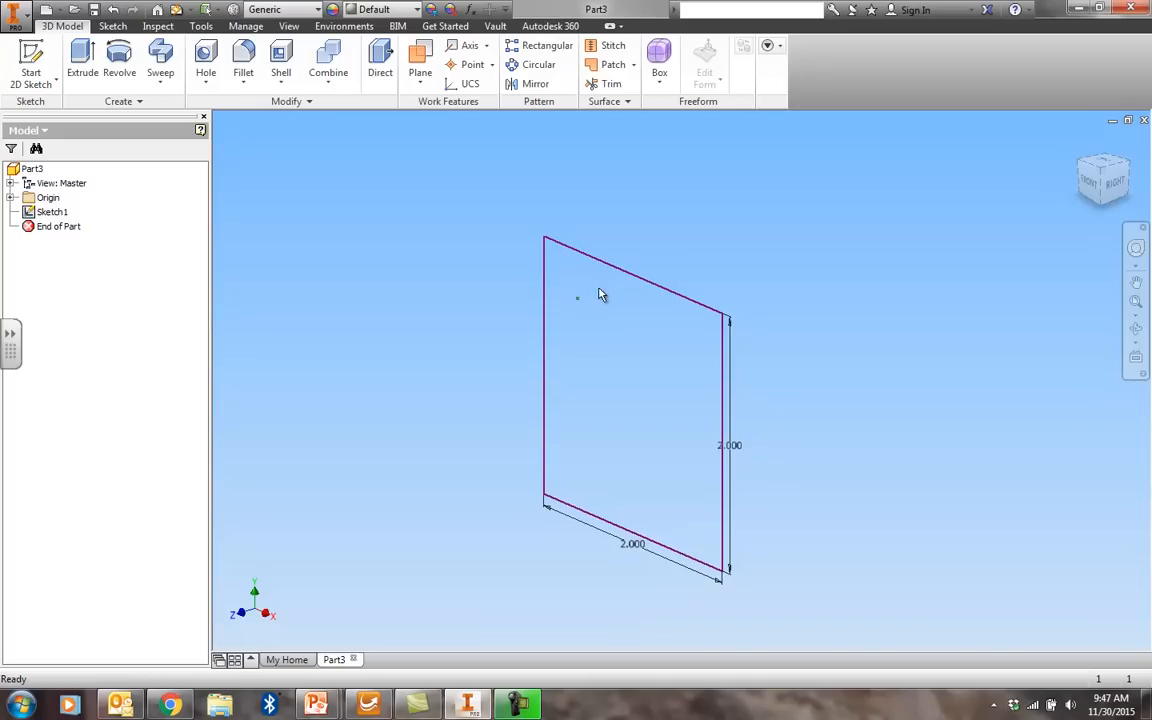
# Extrude the square profile 2 in into a solid cube and return to the home view
pyautogui.click(83, 57)
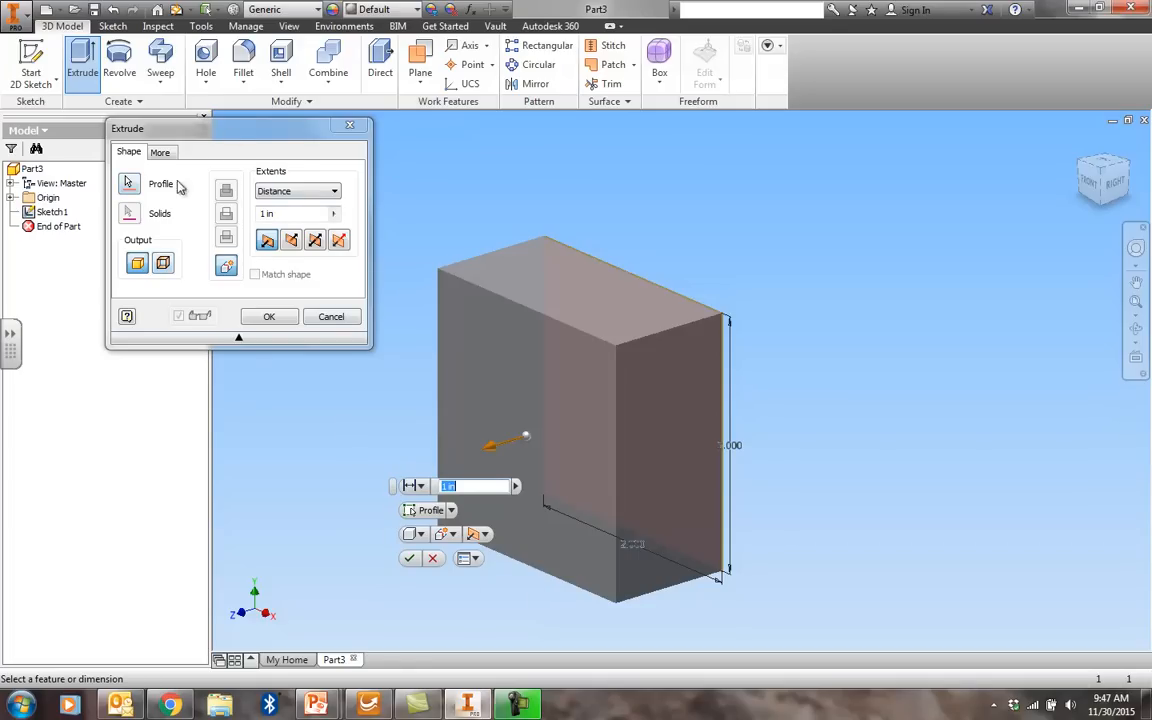
pyautogui.doubleClick(466, 486)
pyautogui.write('2')
pyautogui.click(411, 560)
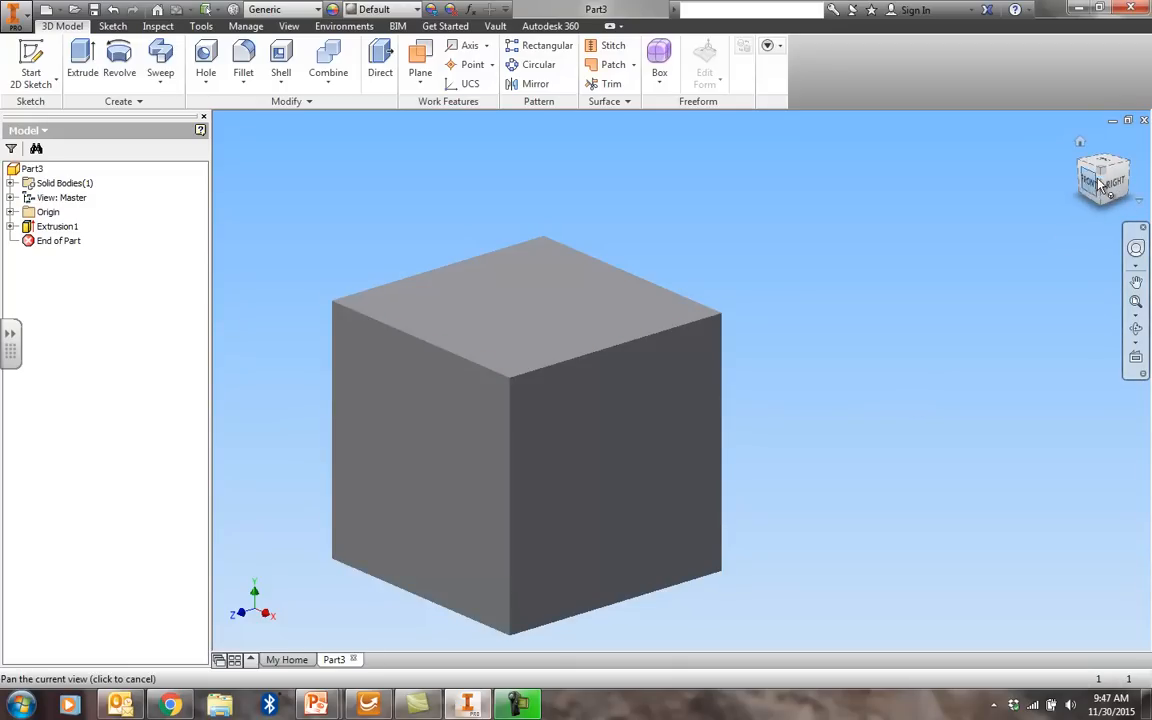
pyautogui.click(1080, 141)
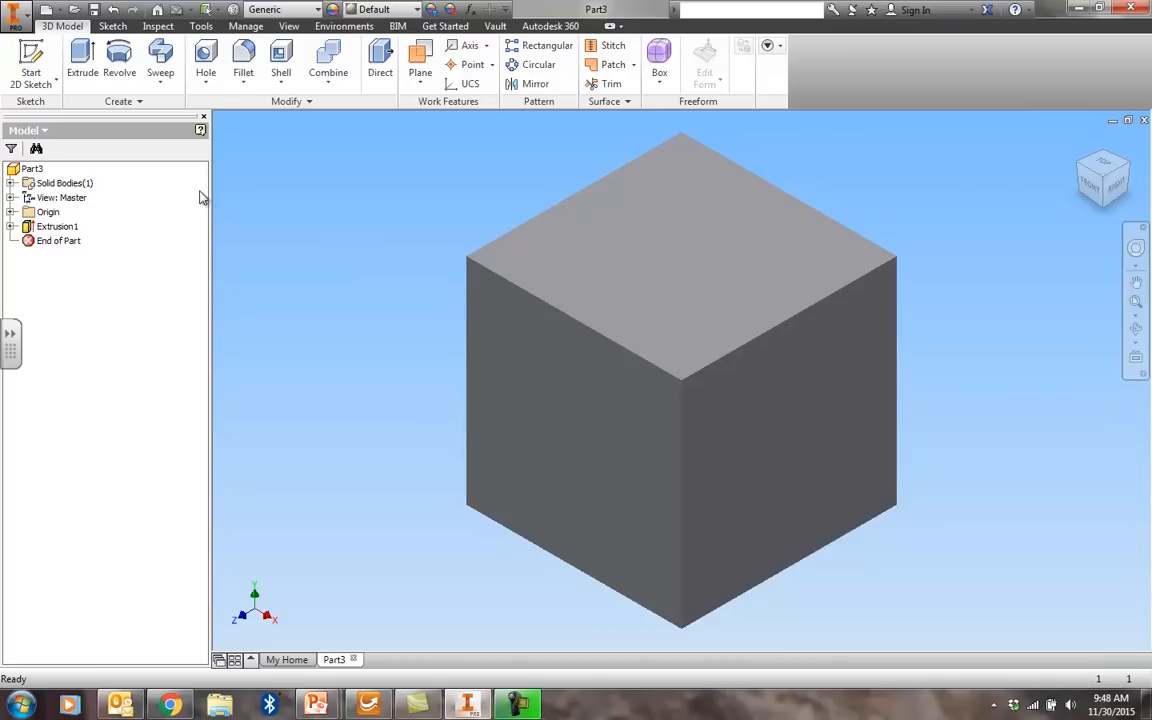
# Save the part as box in My Documents, replacing the existing file of that name
pyautogui.click(94, 12)
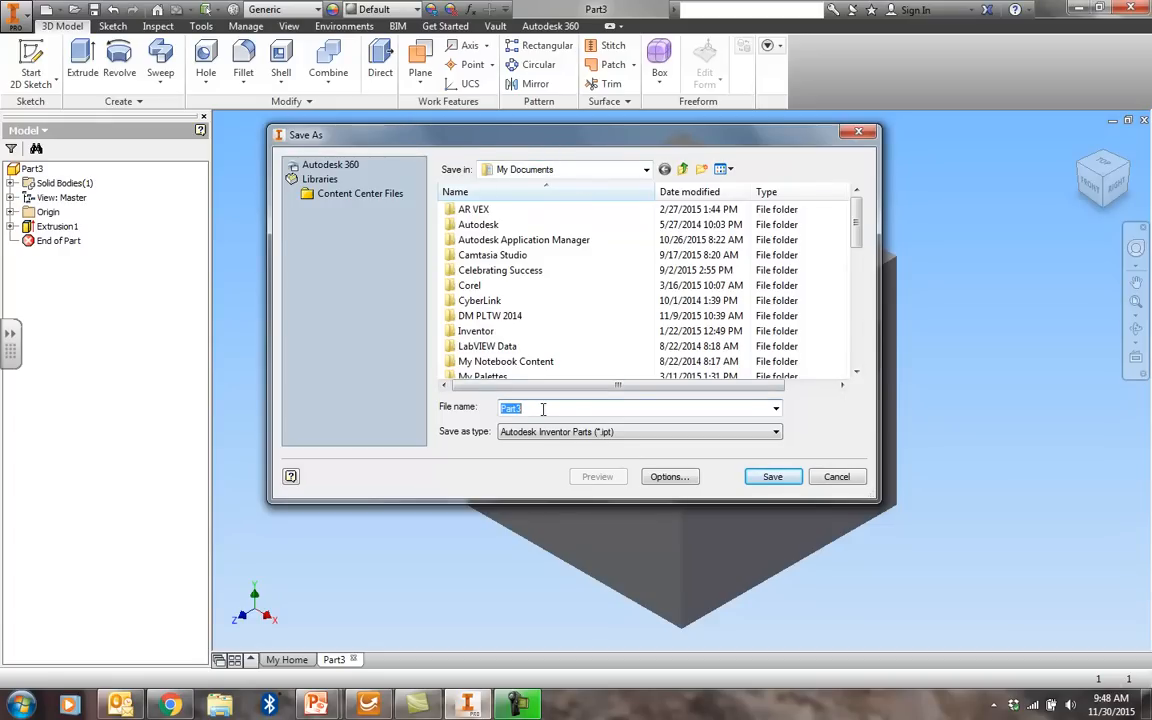
pyautogui.write('box')
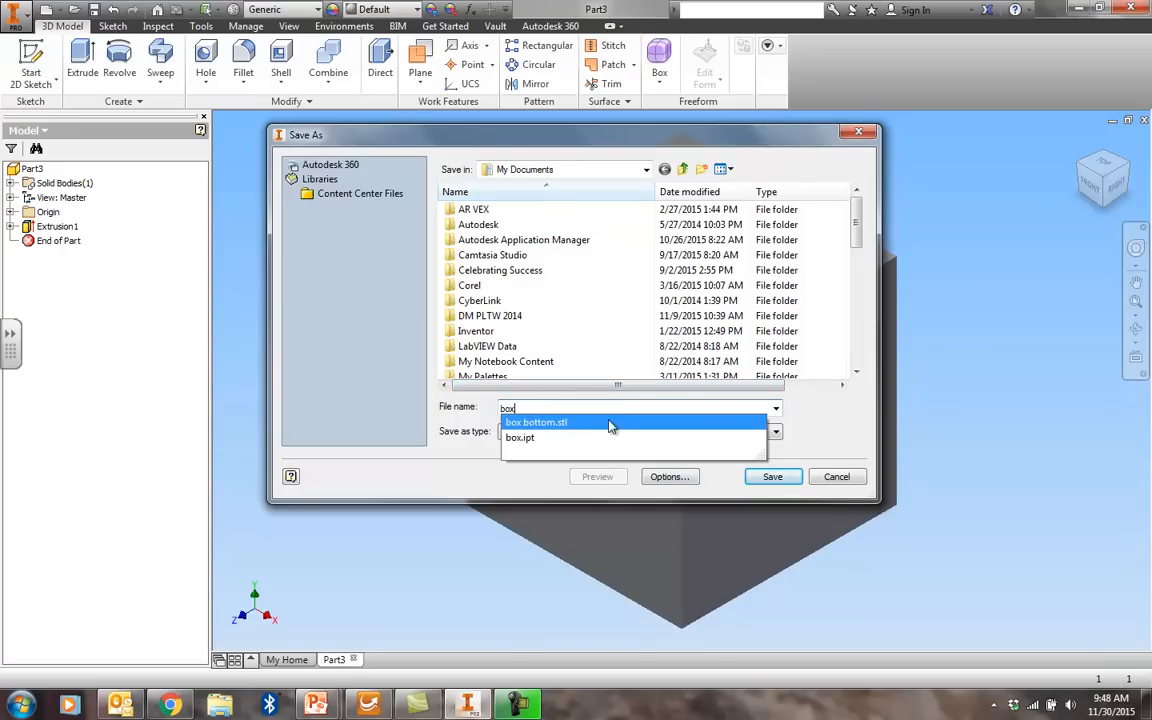
pyautogui.click(771, 477)
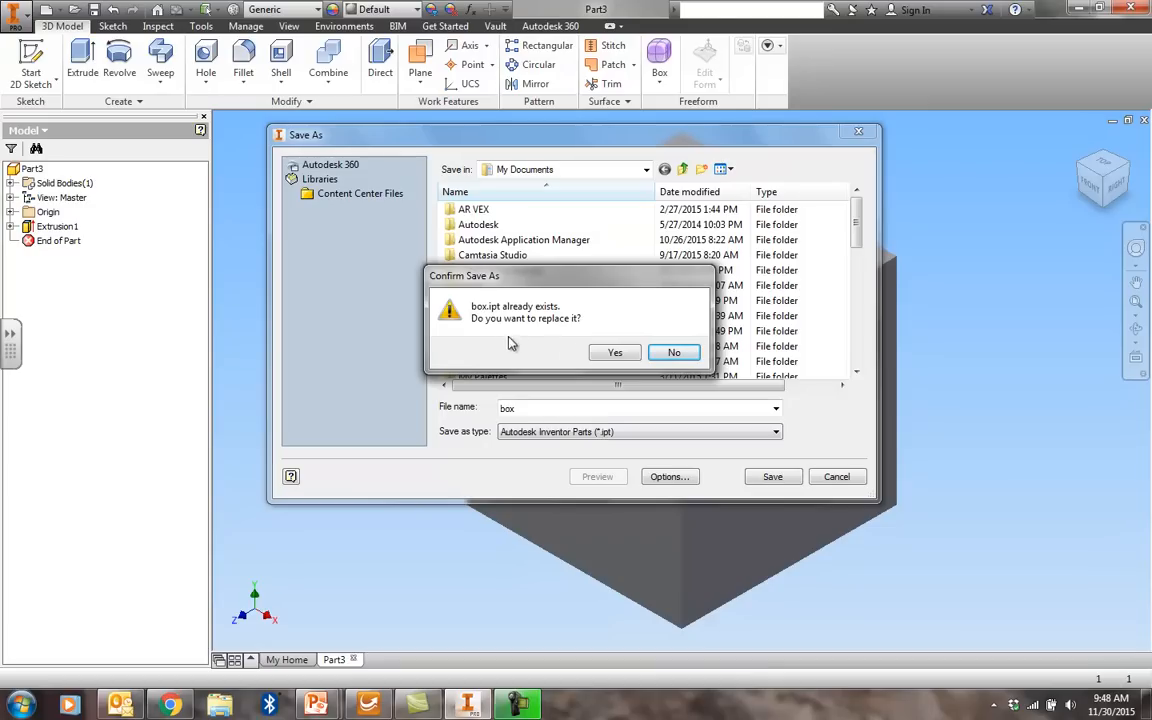
pyautogui.click(615, 354)
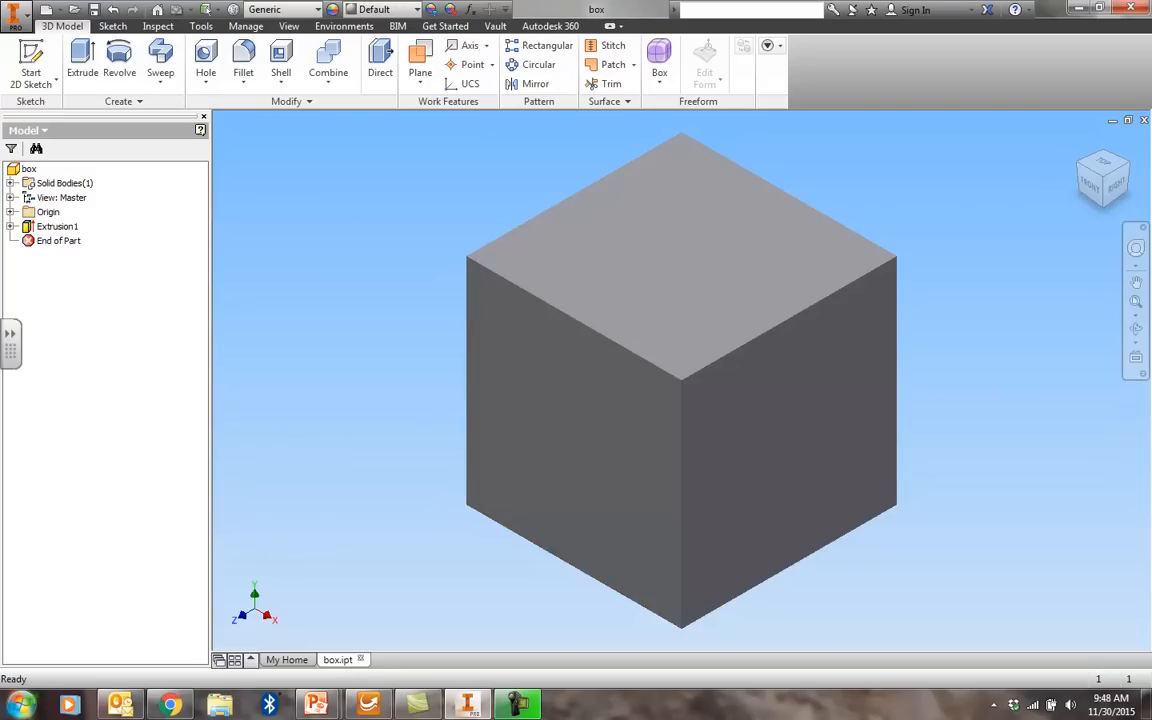
# Open the Snipping Tool and capture the entire screen showing the finished cube
pyautogui.click(22, 706)
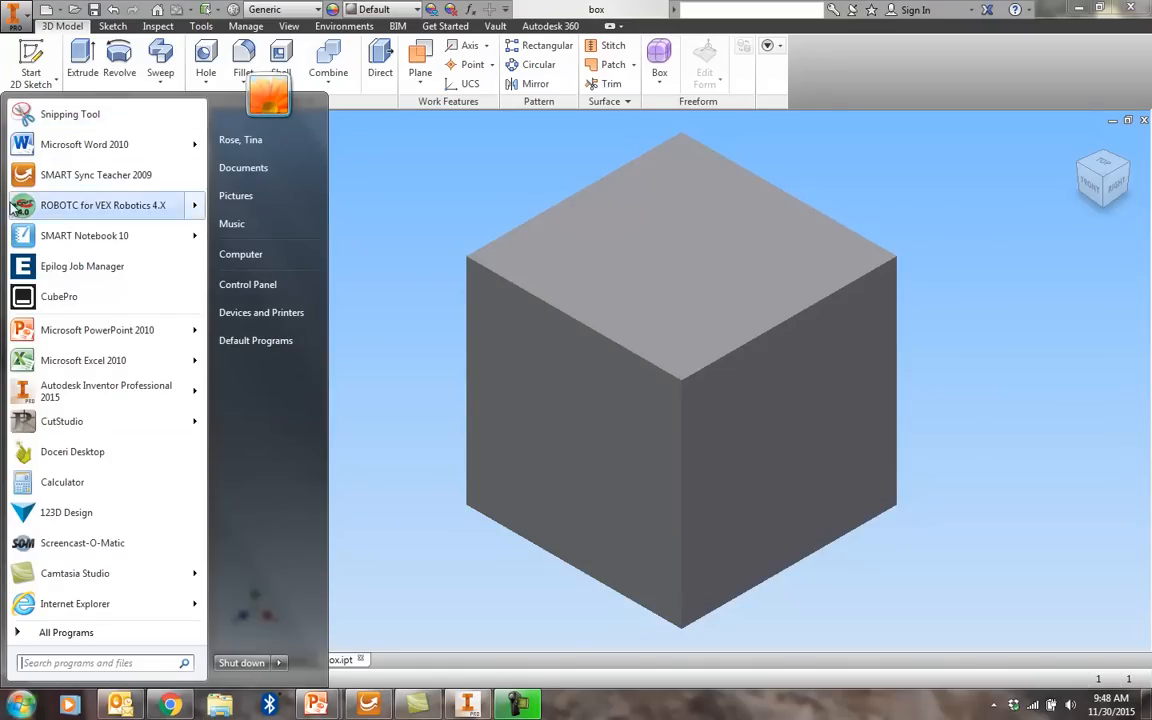
pyautogui.click(60, 632)
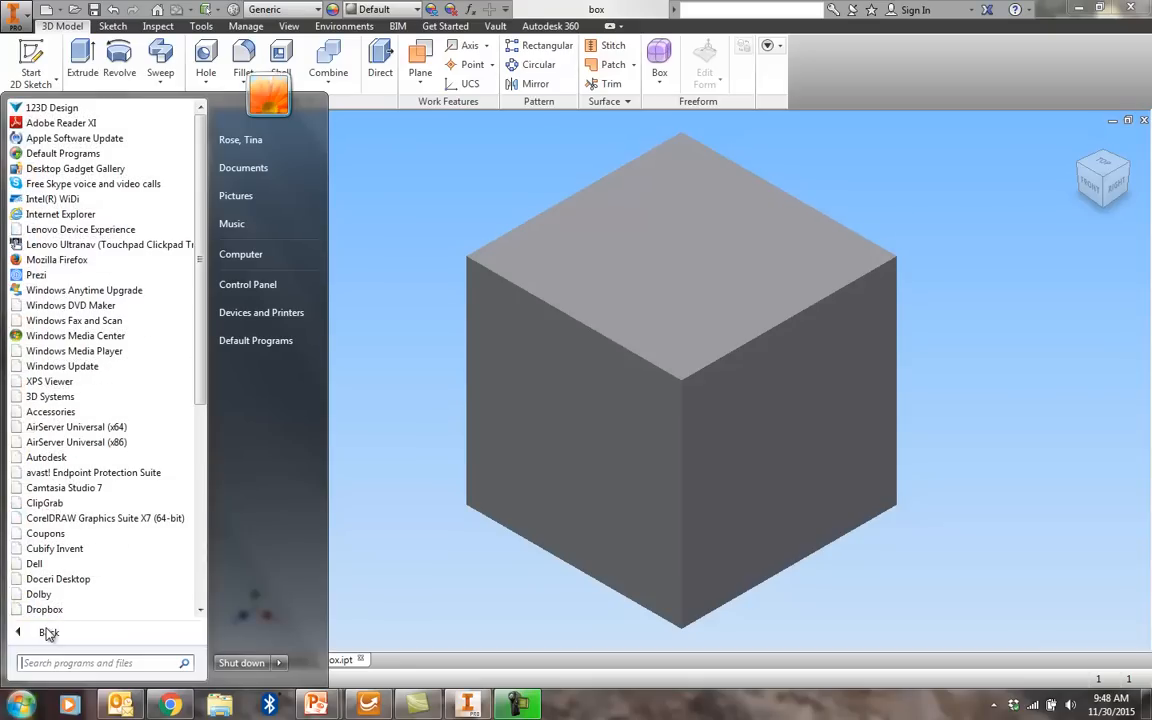
pyautogui.click(45, 412)
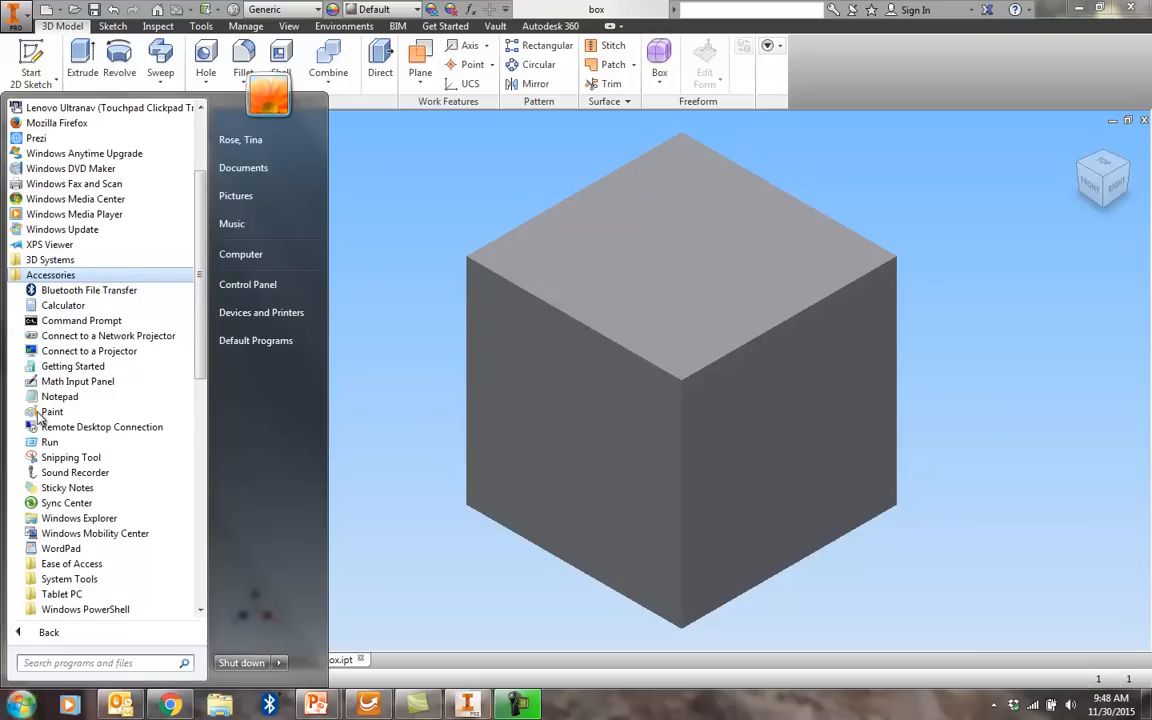
pyautogui.click(57, 459)
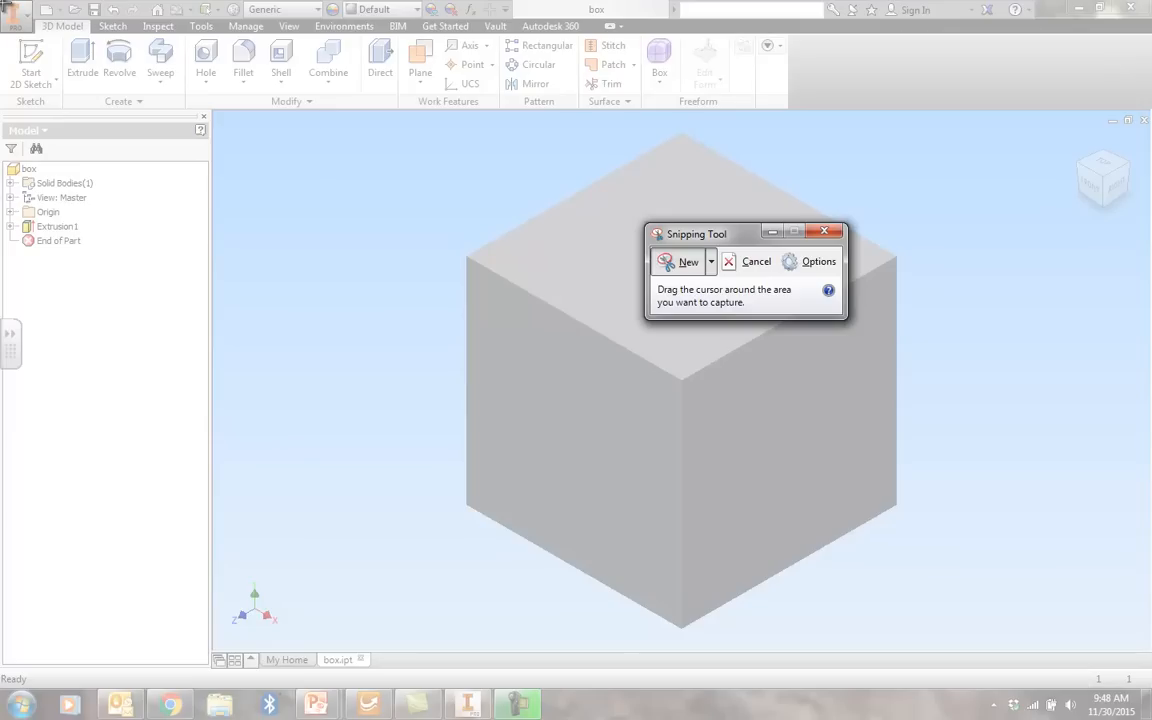
pyautogui.moveTo(2, 1); pyautogui.dragTo(1150, 717)
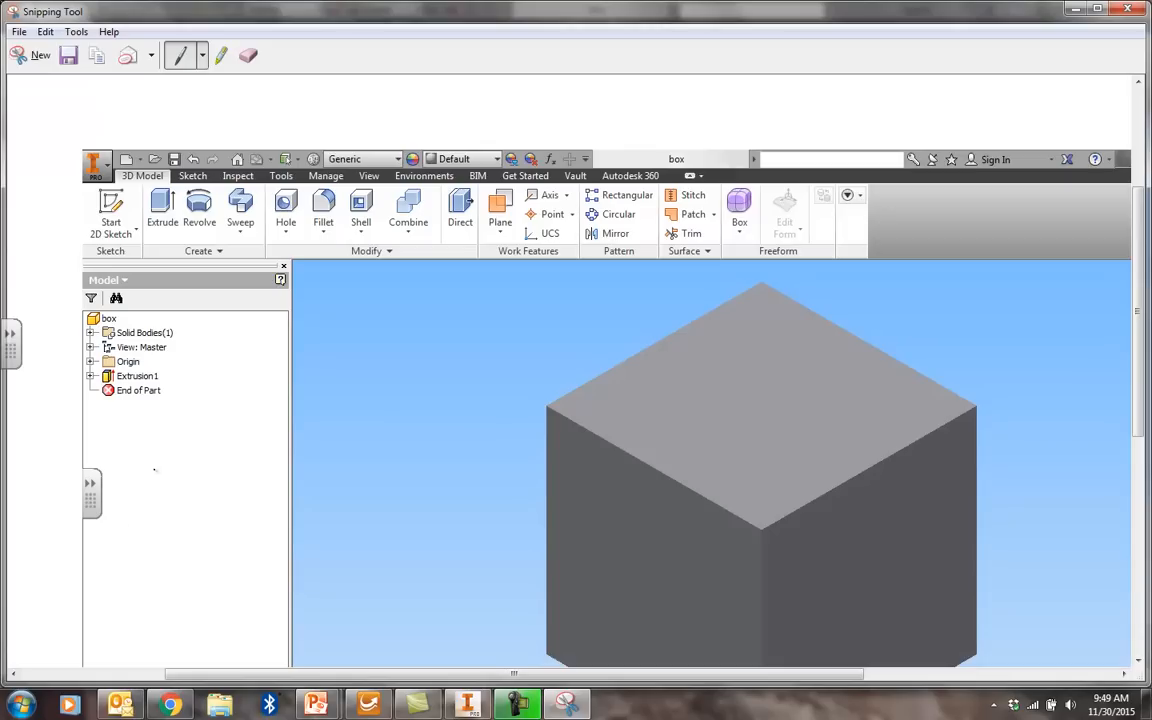
# Copy the screen capture into a new Microsoft Word document and maximize the document window
pyautogui.click(20, 704)
pyautogui.click(47, 145)
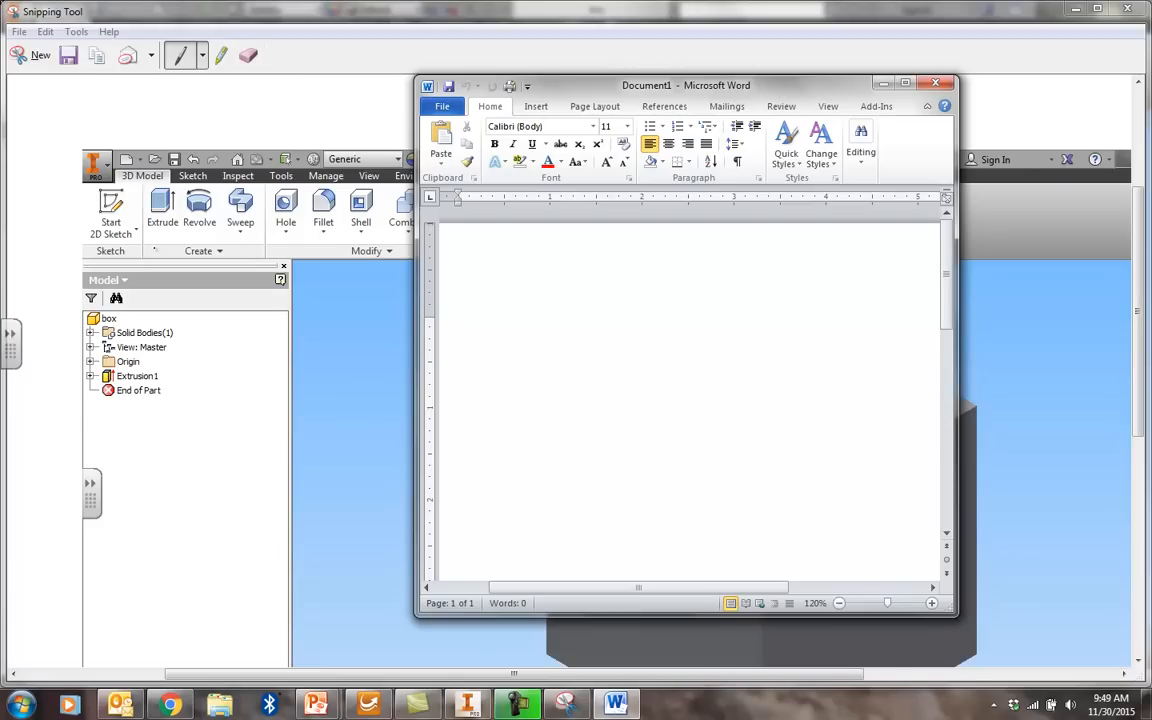
pyautogui.click(97, 56)
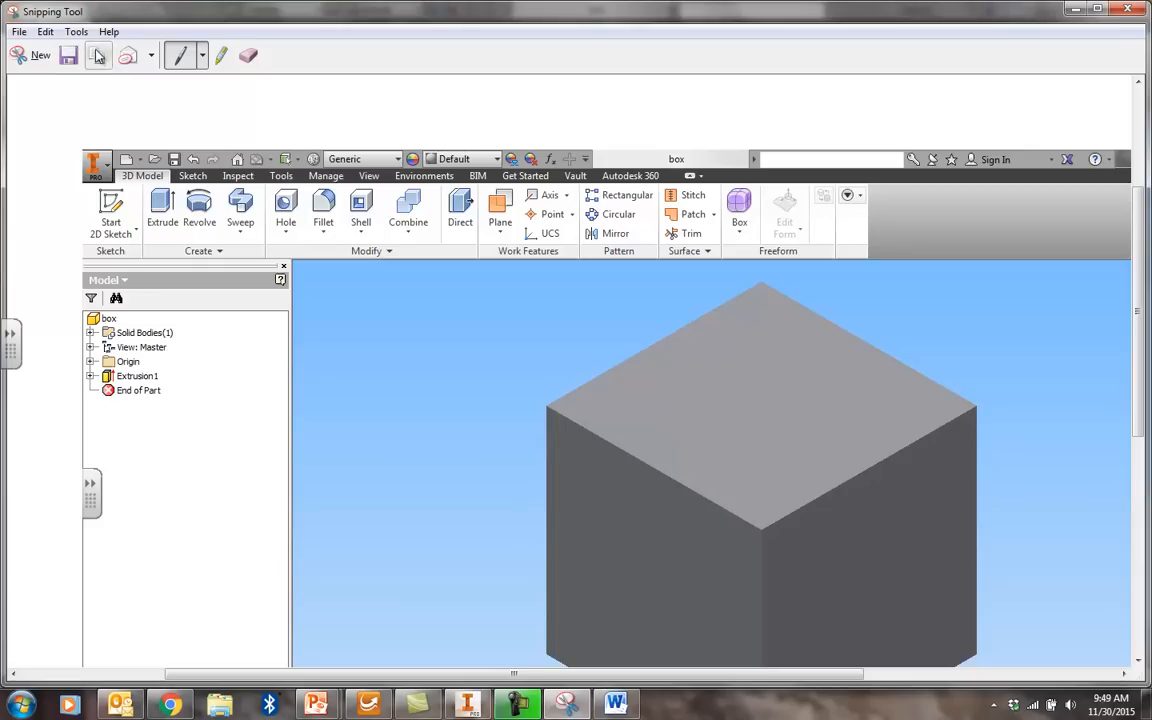
pyautogui.click(618, 706)
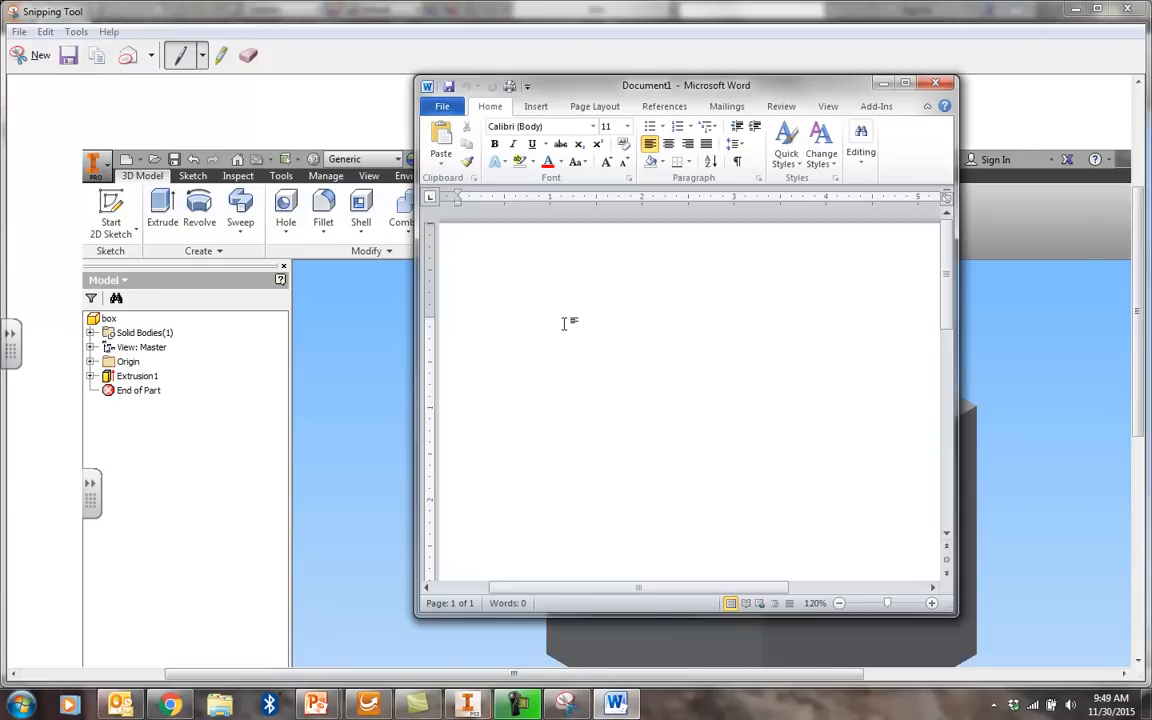
pyautogui.hotkey('ctrl', 'v')
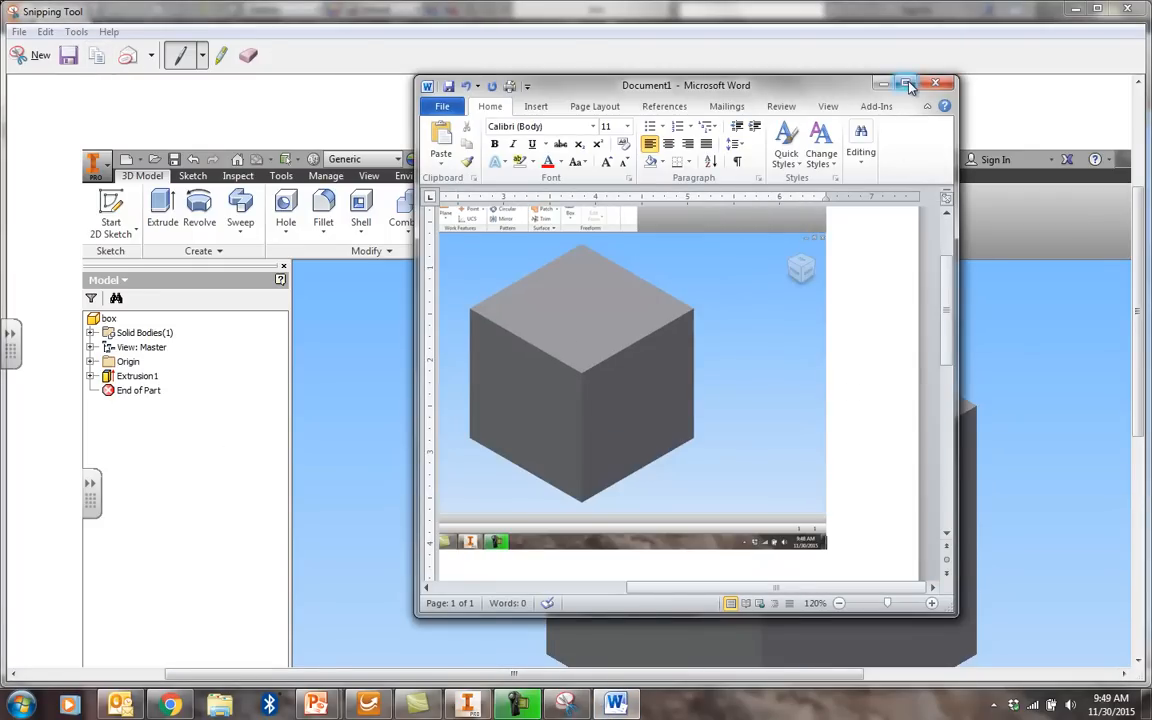
pyautogui.click(906, 84)
pyautogui.scroll(1, 742, 415)
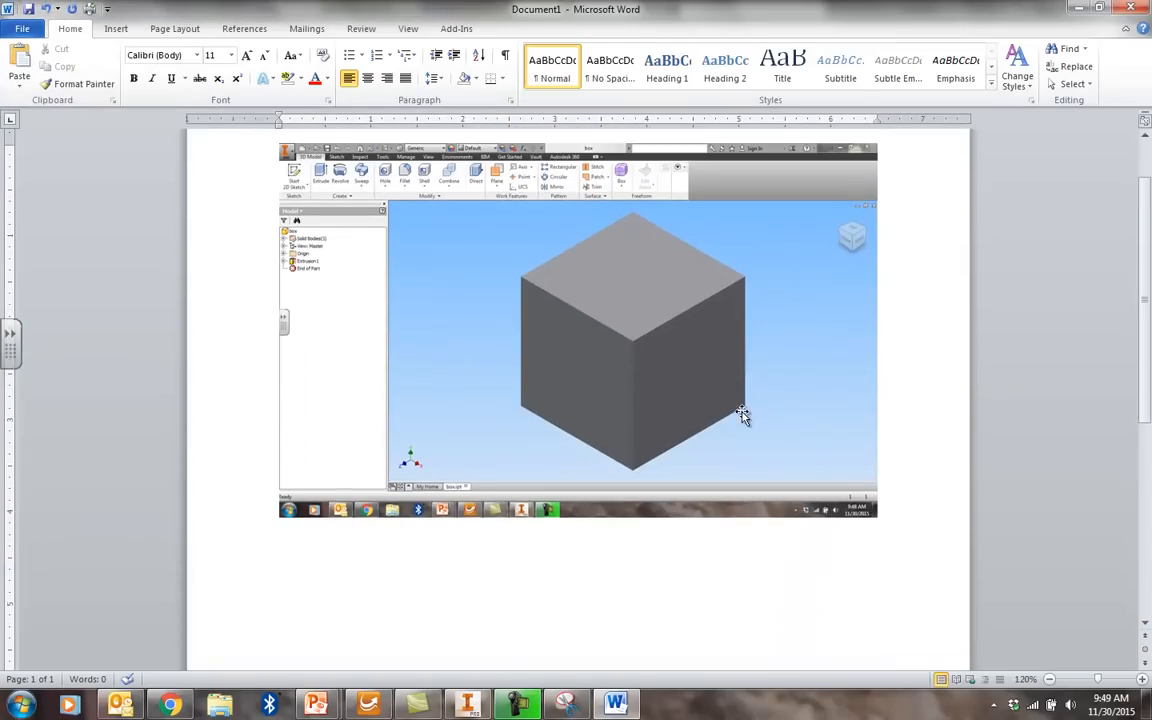
pyautogui.scroll(1, 742, 415)
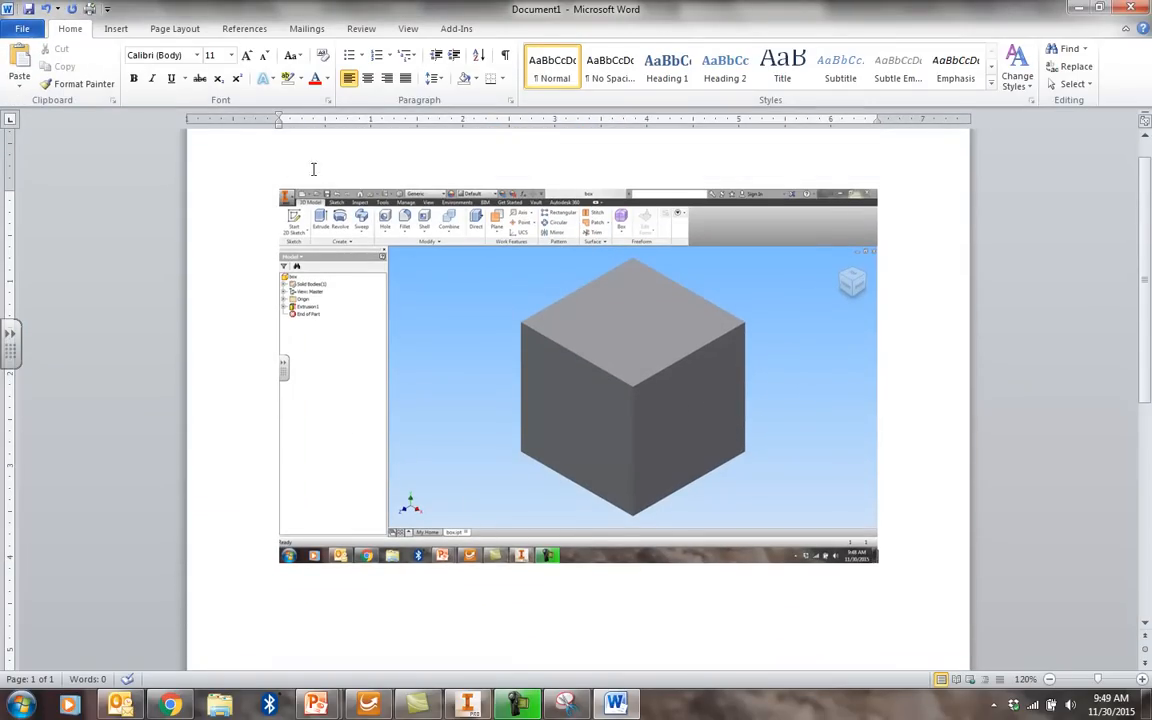
# Insert a line above the pasted screenshot and enter the student's full name on it
pyautogui.click(292, 196)
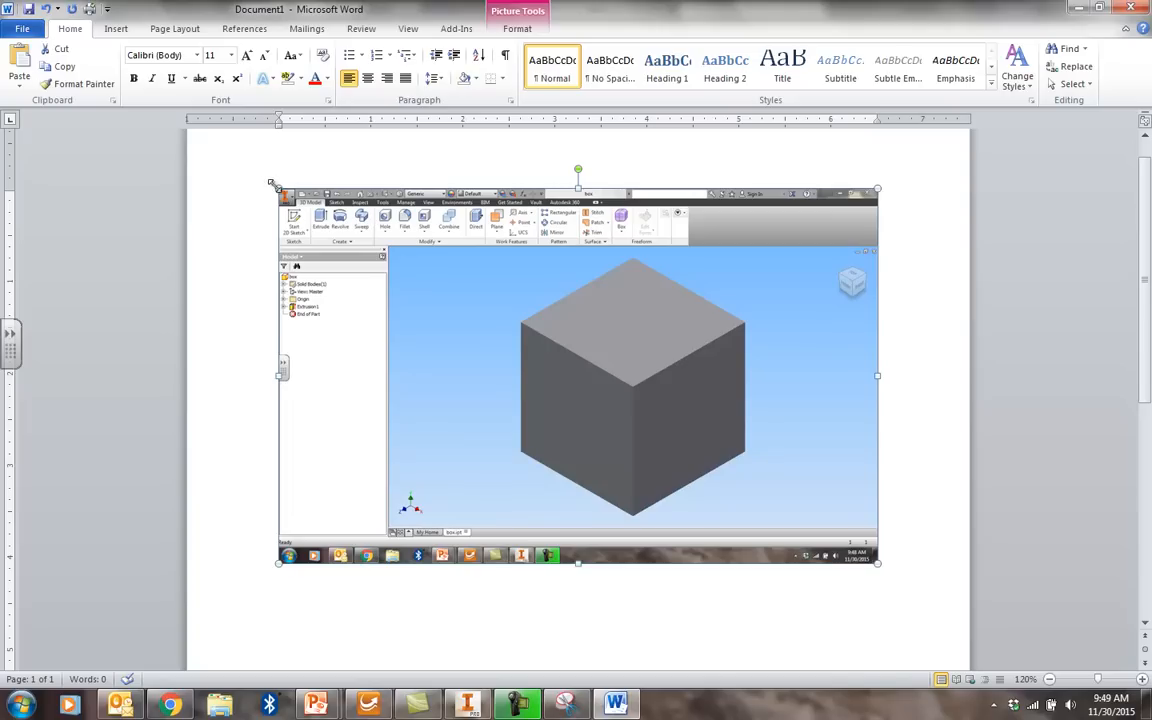
pyautogui.click(273, 195)
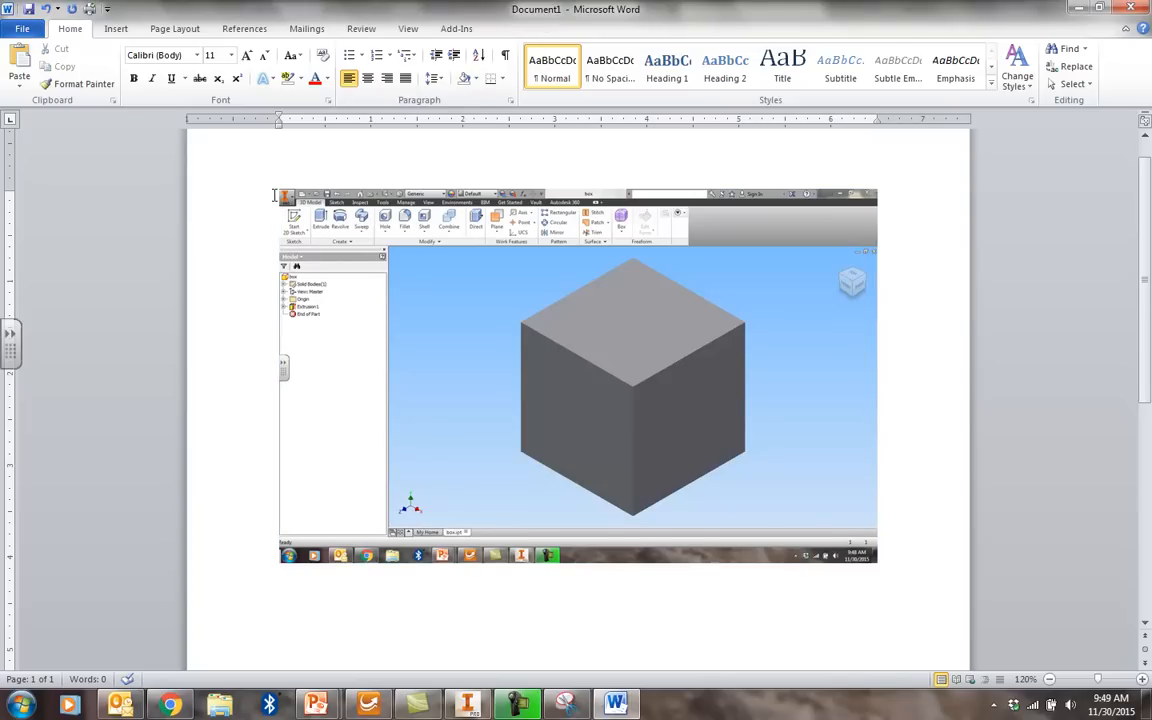
pyautogui.press('Return')
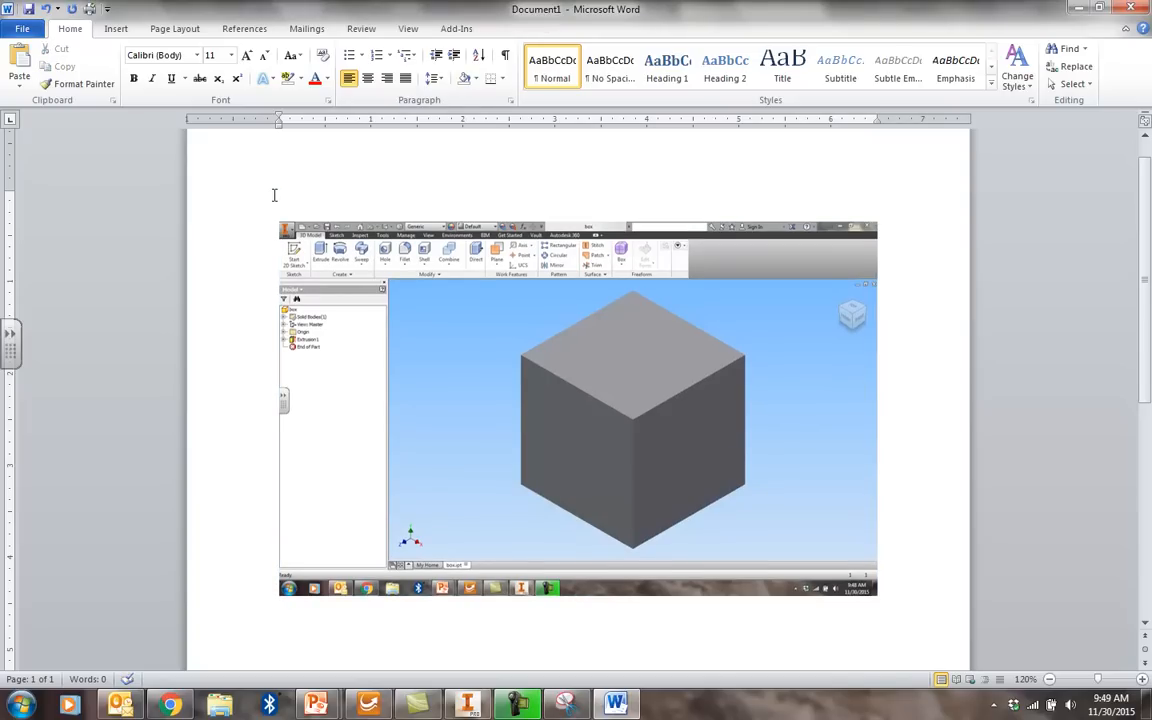
pyautogui.write('Joe Schmpoe')
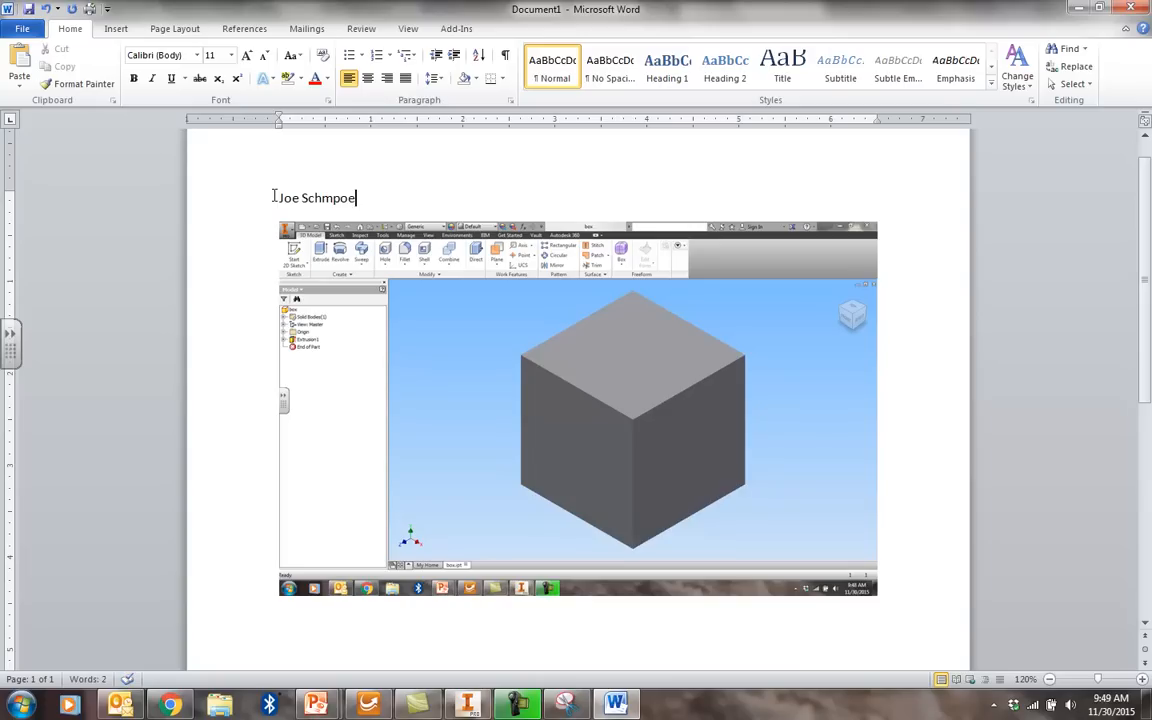